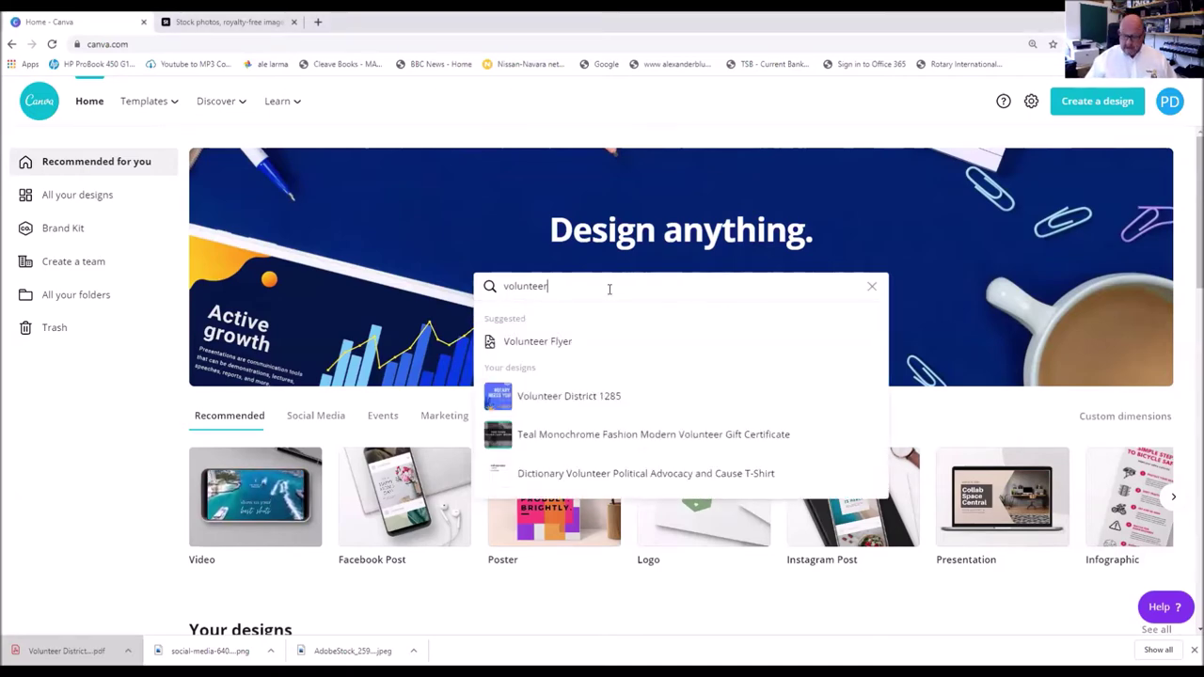
- Search the templates for volunteer and open the pink "Quarkwood Center Needs You!" raised-hands flyer template
key("Return")
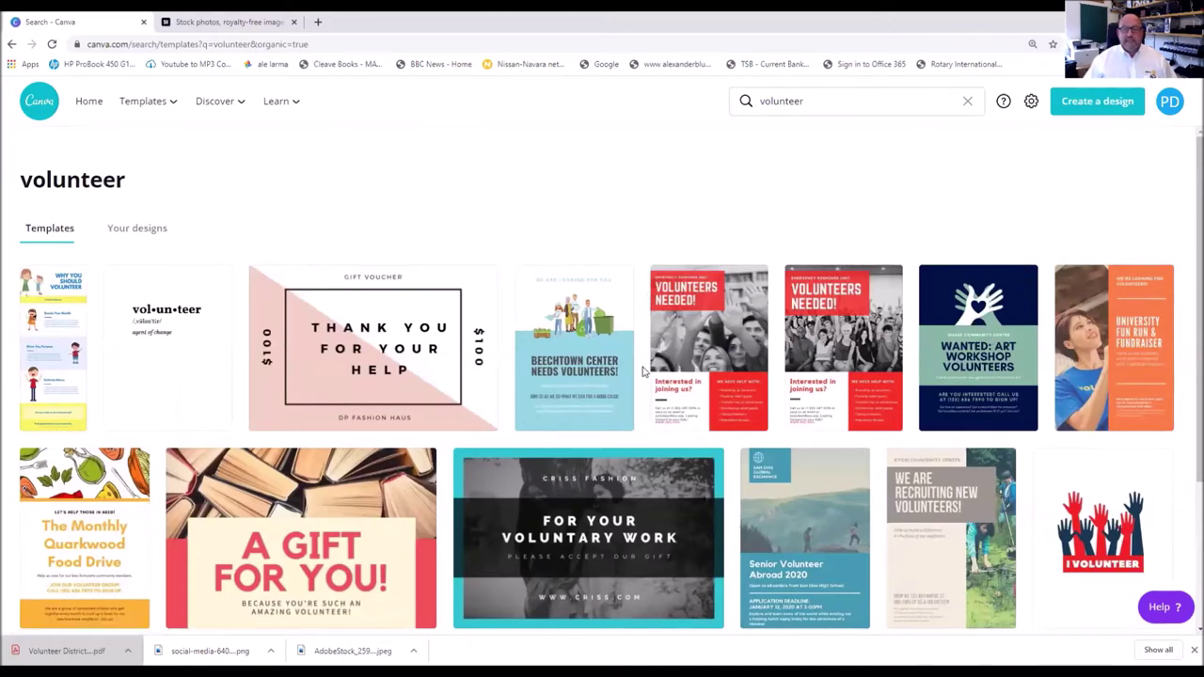
scroll(646, 372, "down", 3)
scroll(247, 347, "down", 2)
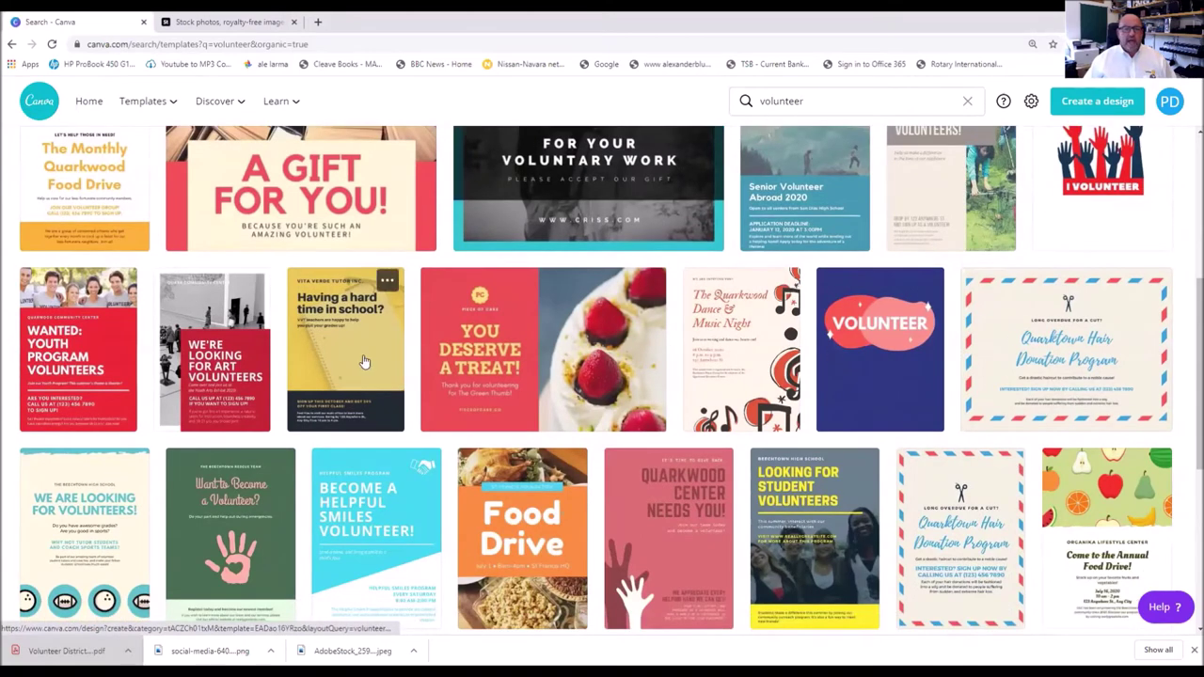
scroll(188, 244, "down", 1)
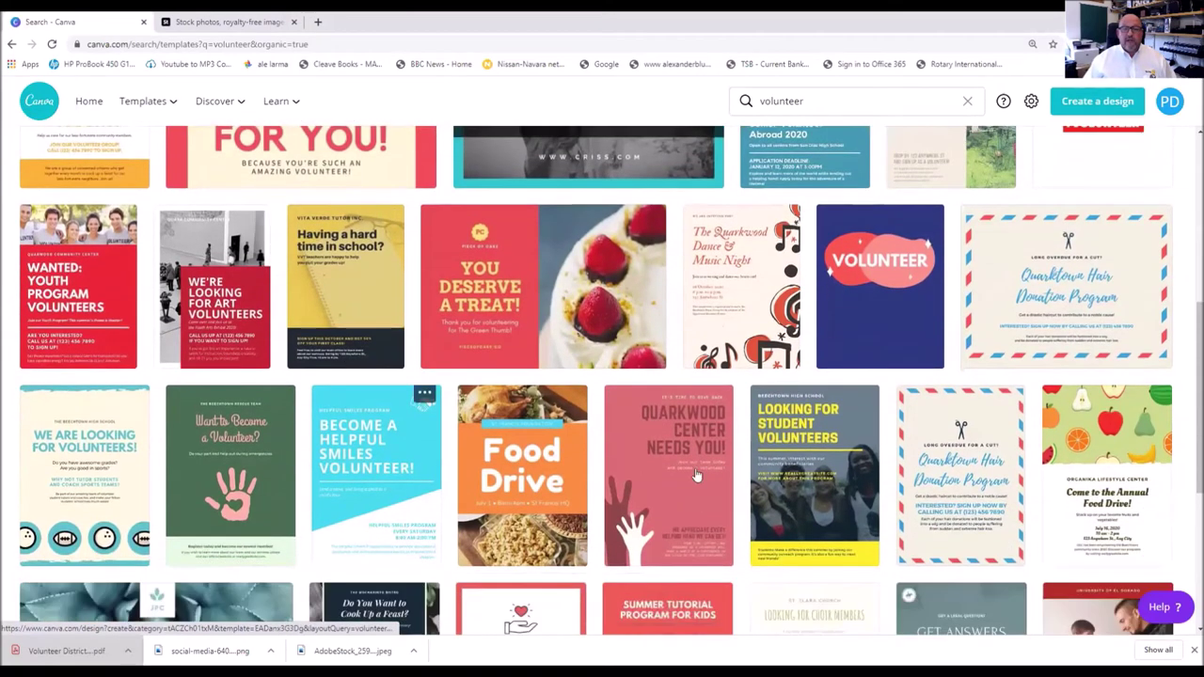
scroll(659, 452, "down", 1)
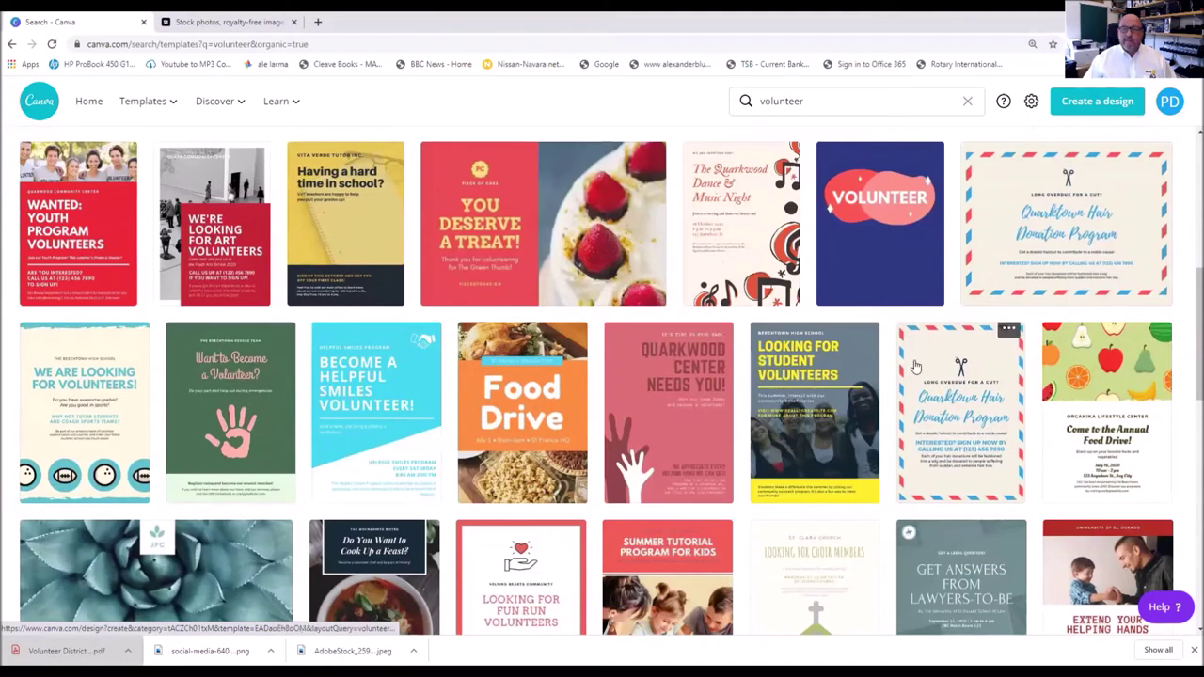
left_click(677, 425)
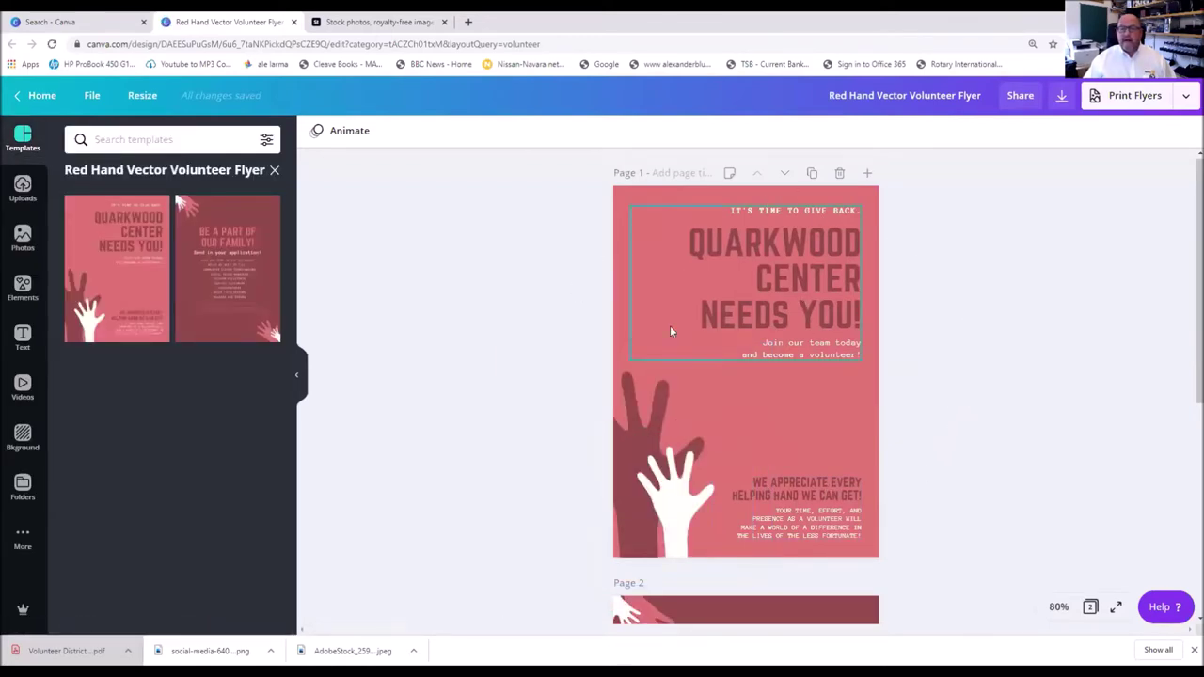
- Delete the flyer's second page, "Be a part of our family!"
scroll(586, 511, "down", 3)
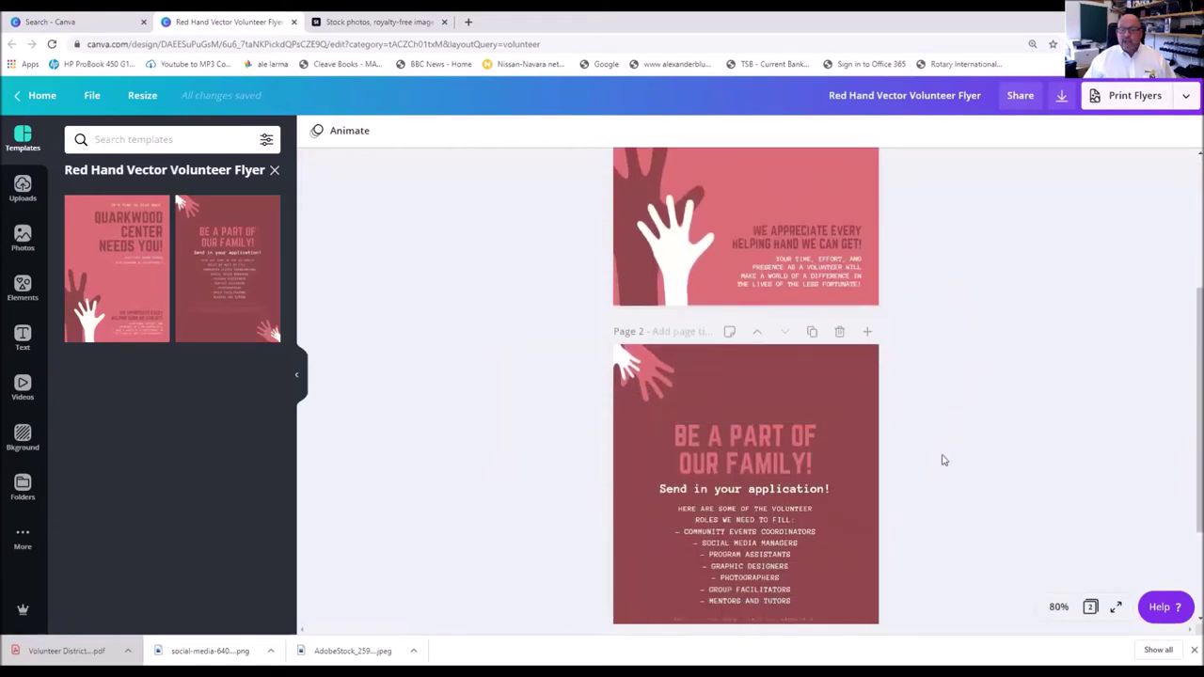
left_click(840, 331)
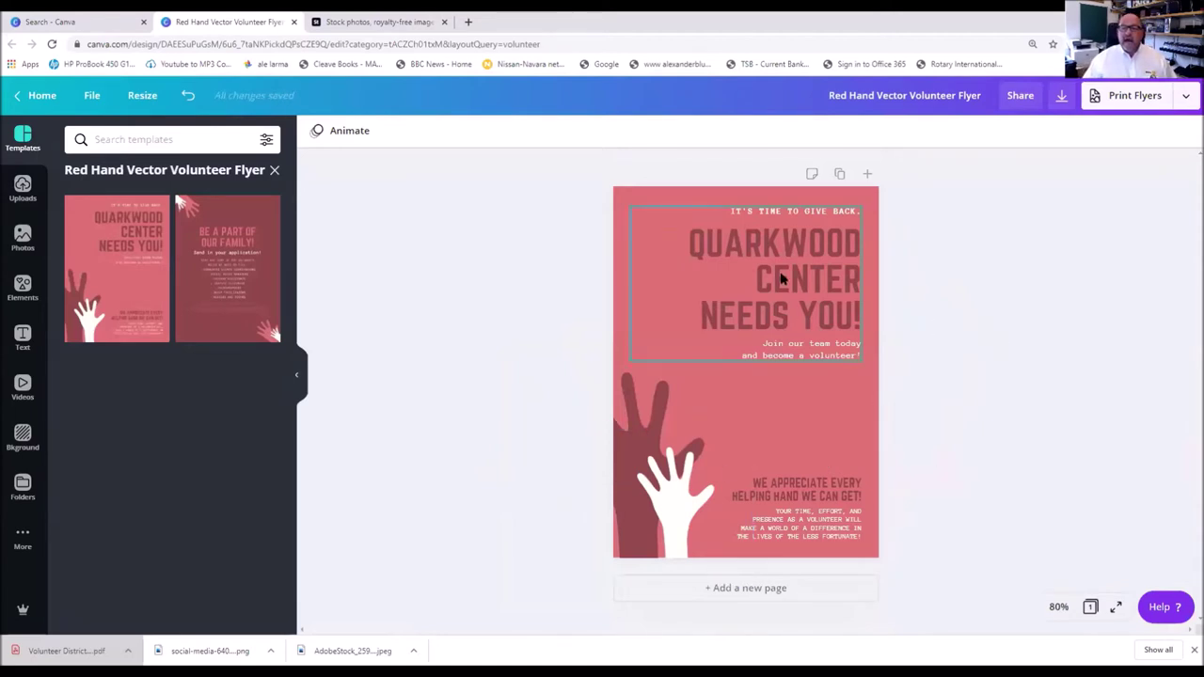
- Replace "Quarkwood Center" in the flyer's headline with "ROTARY" and break the line between "NEEDS" and "YOU!"
left_click(800, 296)
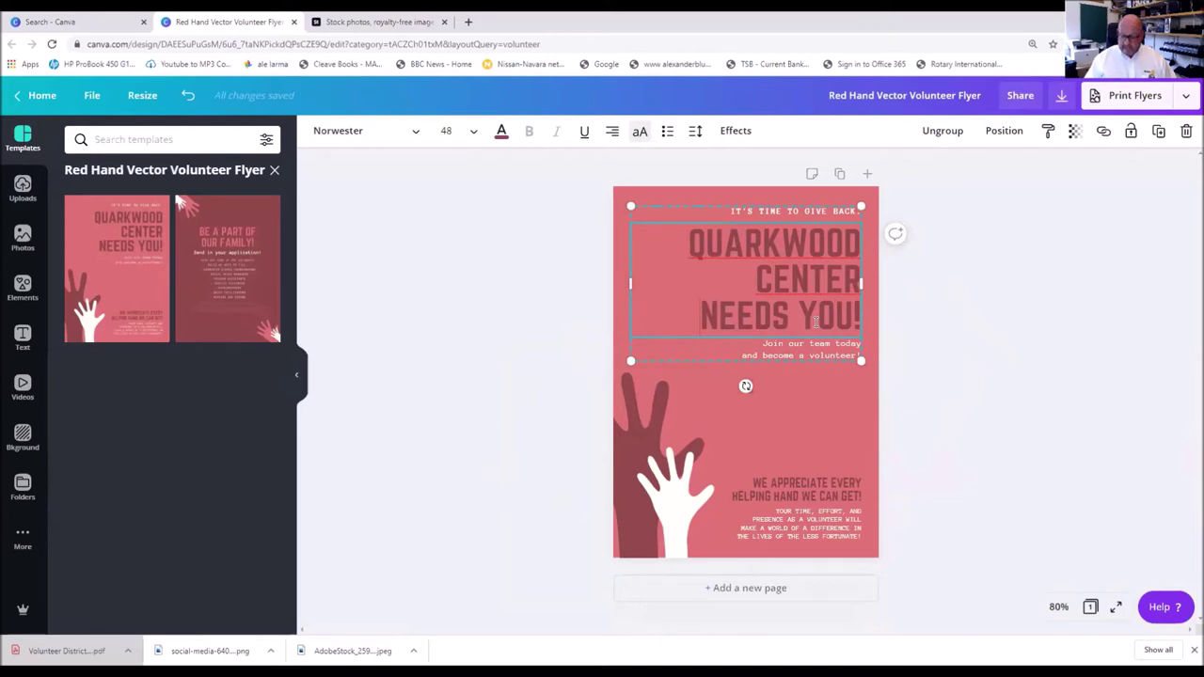
key("BackSpace")
key("BackSpace")
key("BackSpace")
key("BackSpace")
key("BackSpace")
key("BackSpace")
key("BackSpace")
key("BackSpace")
key("BackSpace")
key("BackSpace")
key("BackSpace")
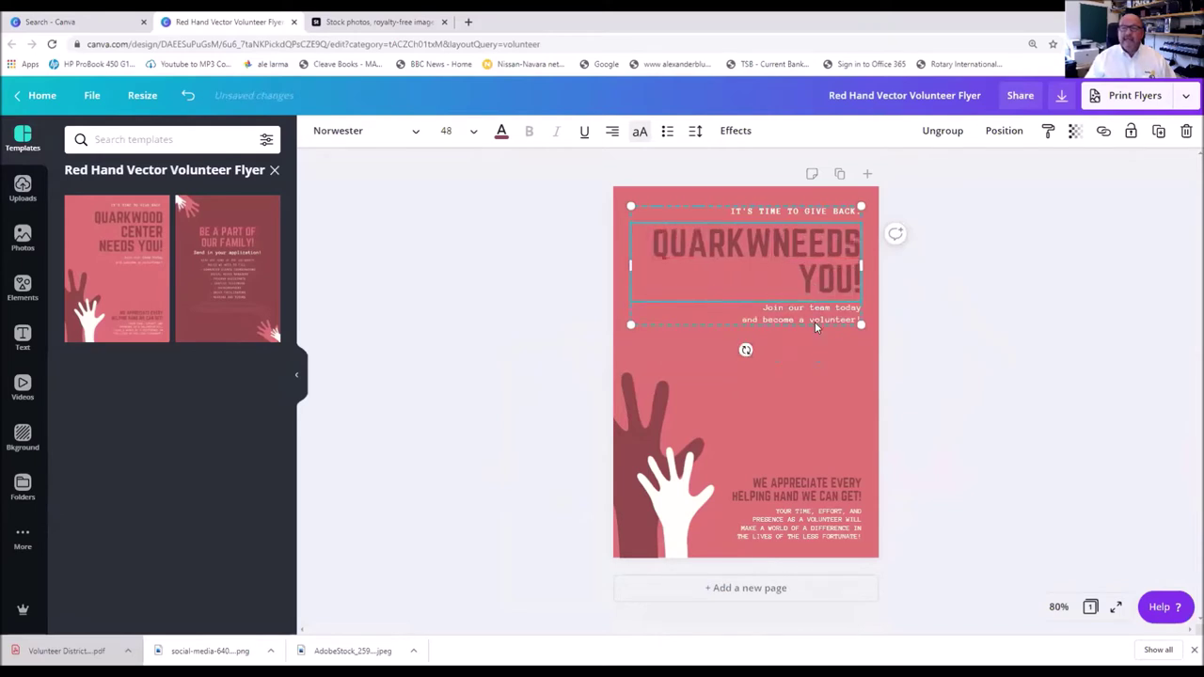
key("BackSpace")
key("BackSpace")
key("BackSpace")
key("BackSpace")
key("BackSpace")
key("BackSpace")
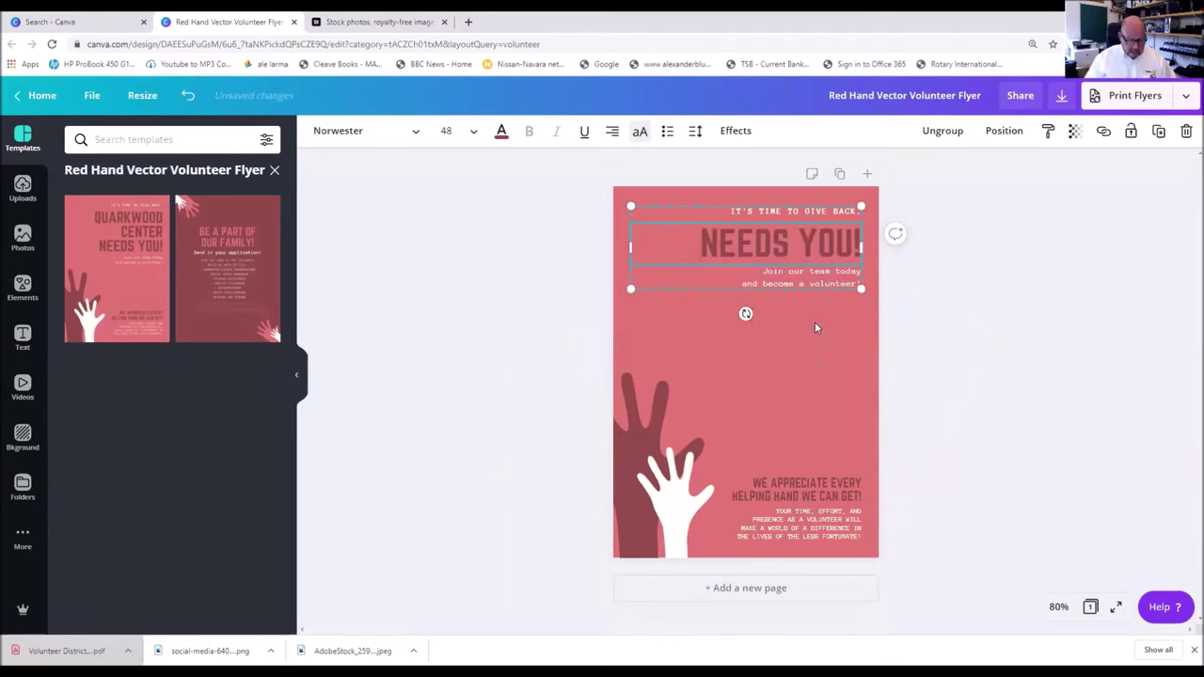
type("ROTARY")
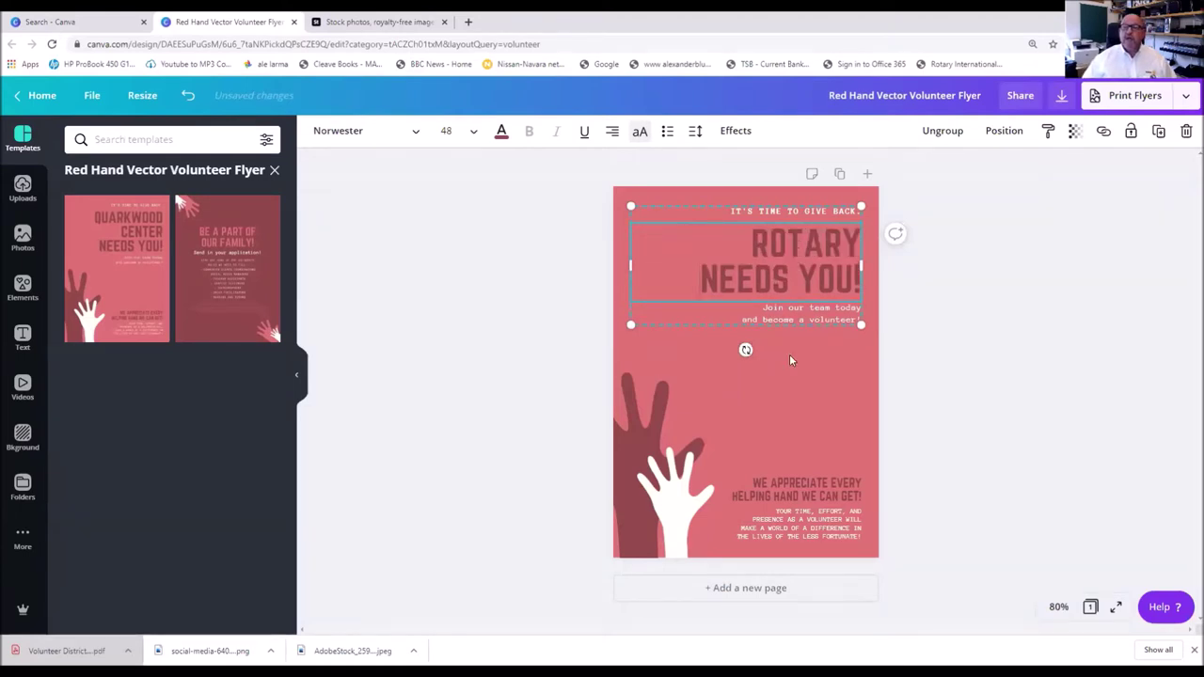
key("Return")
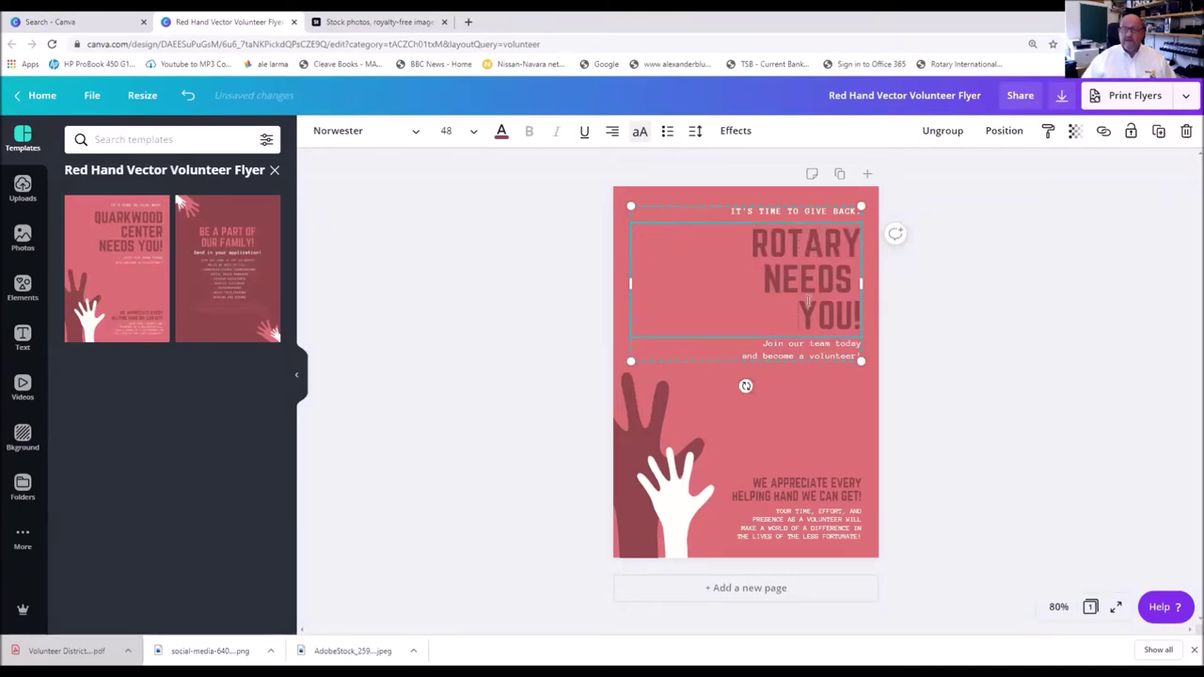
- Move the headline text group down the flyer to leave free space above it
left_click(795, 358)
left_click_drag(691, 285, 694, 339)
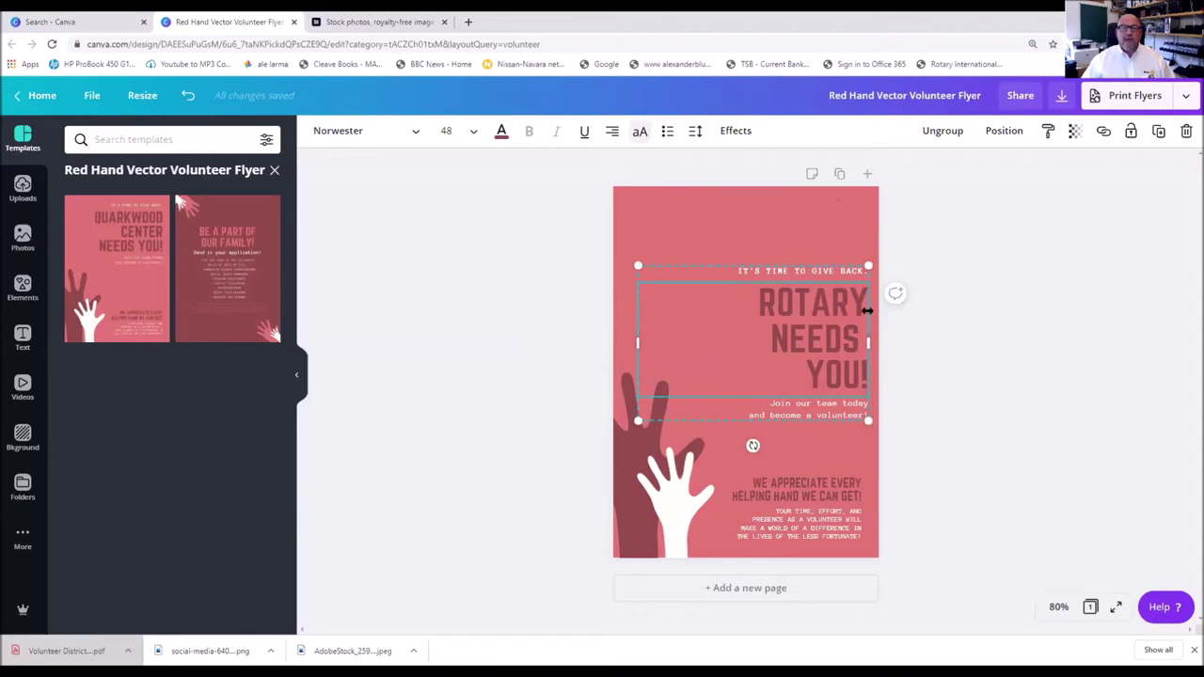
- Add the white Rotary International wheel from the uploaded images, shrink it and place it in the flyer's upper-right corner
left_click(299, 376)
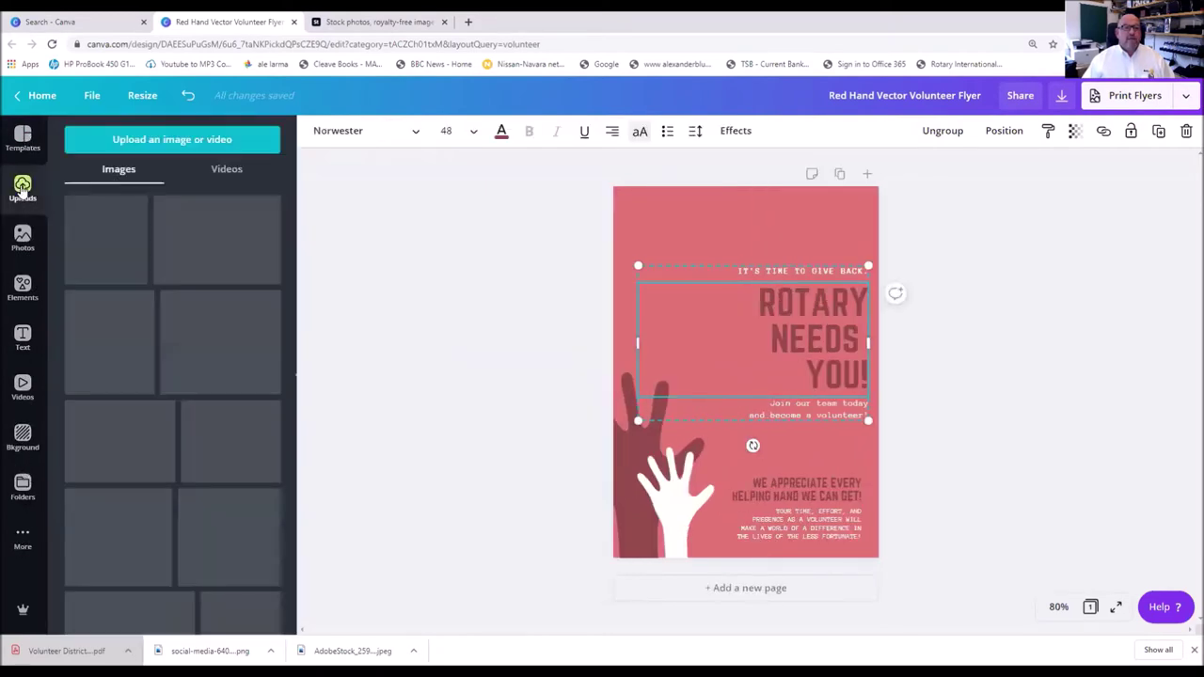
left_click(24, 184)
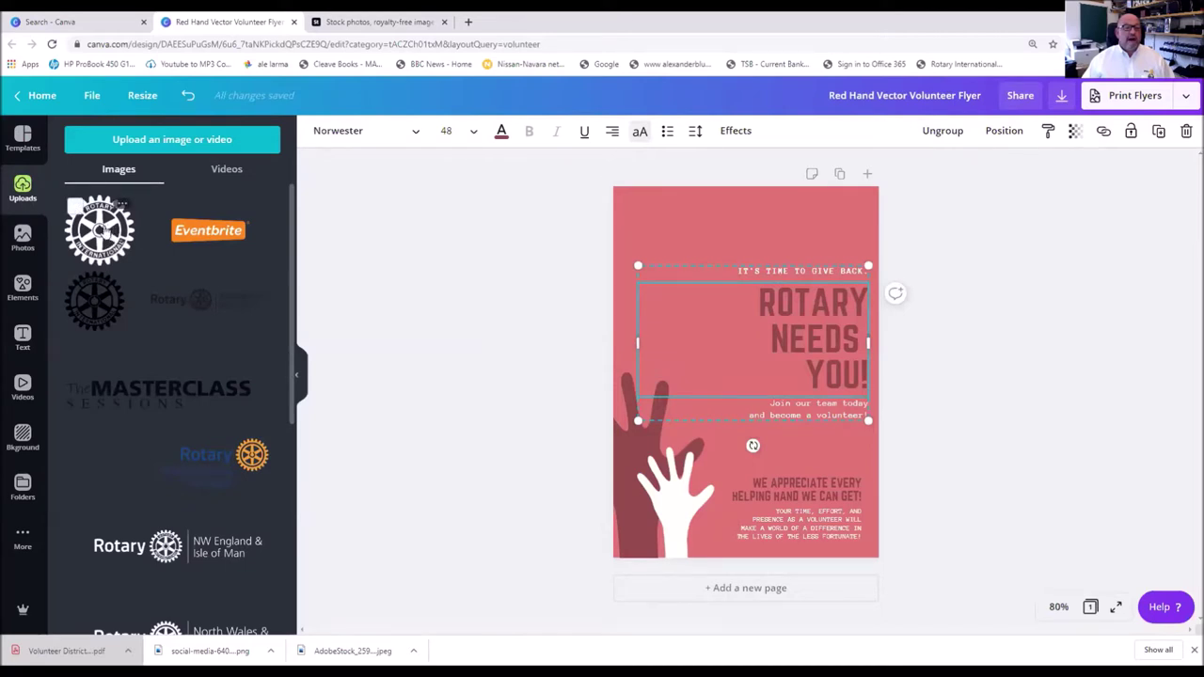
left_click(99, 229)
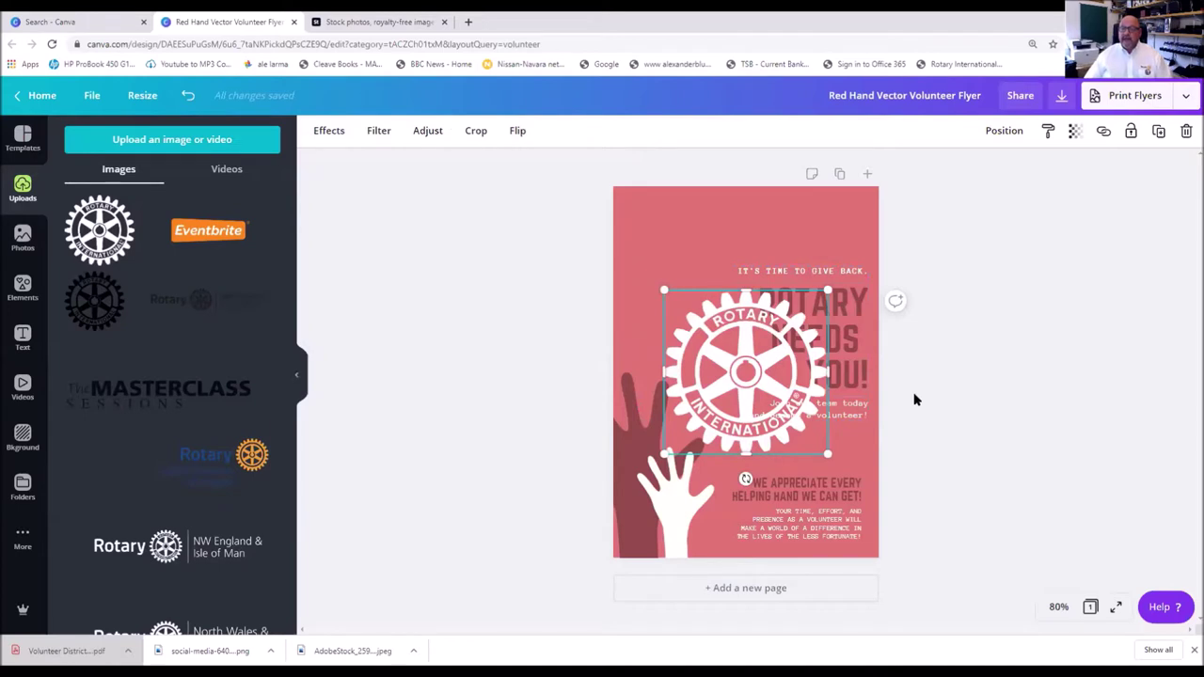
left_click_drag(828, 290, 845, 222)
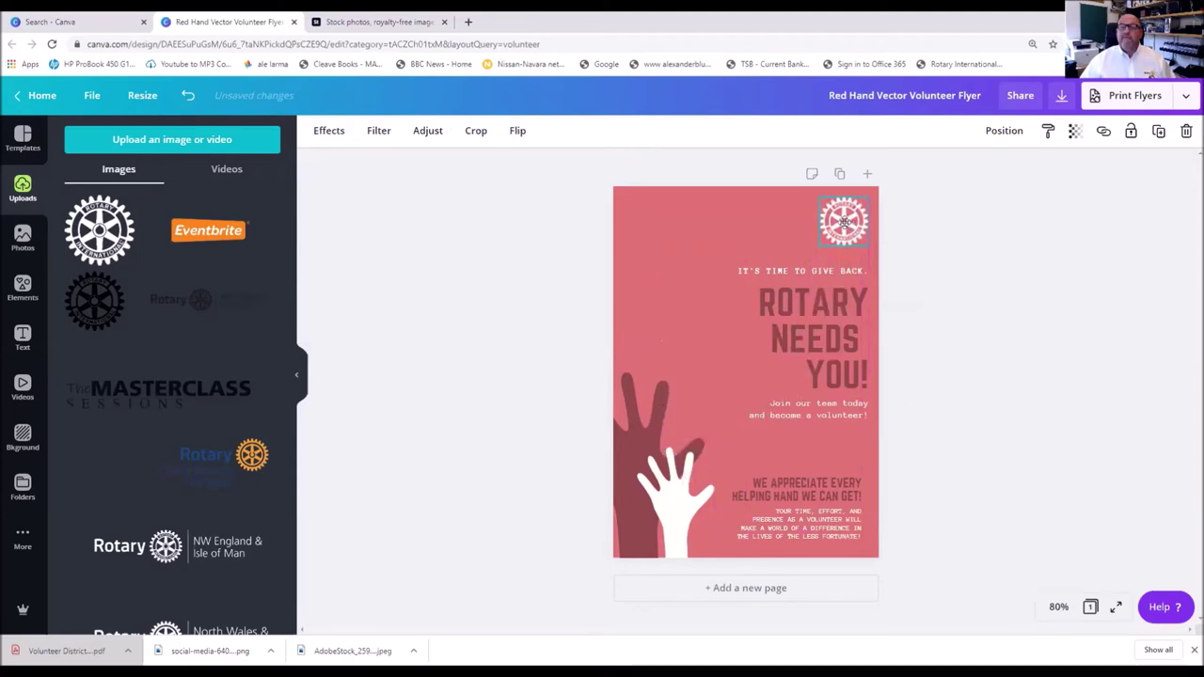
left_click_drag(844, 221, 838, 221)
left_click(956, 336)
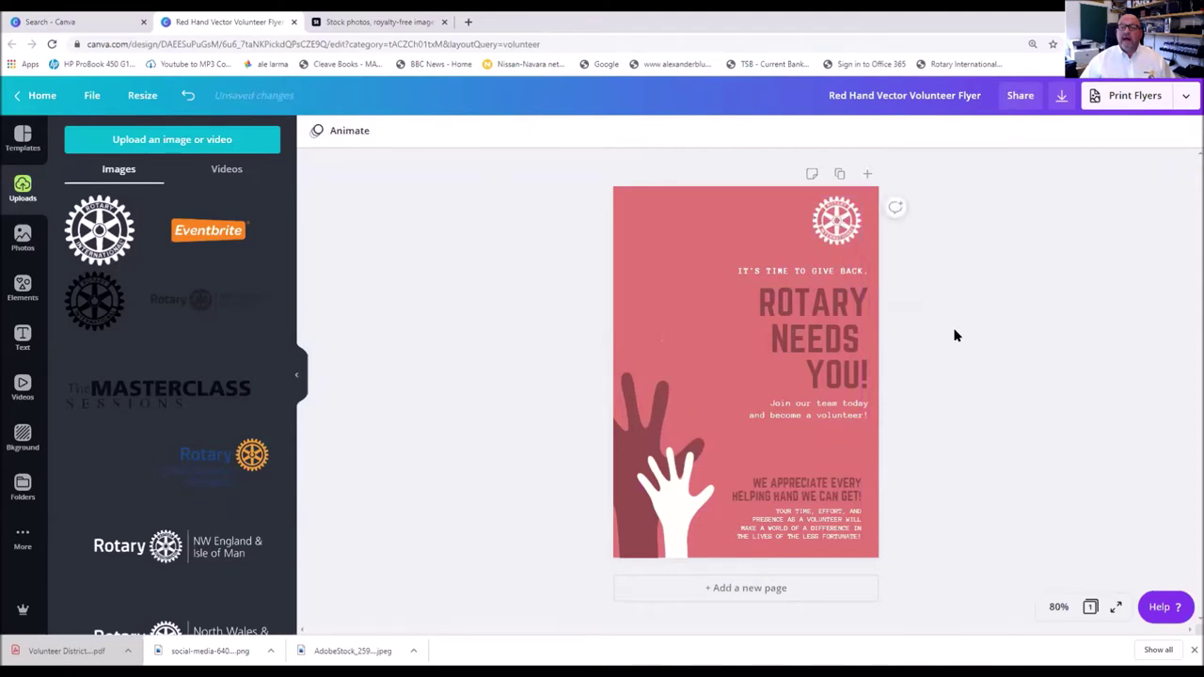
left_click(819, 271)
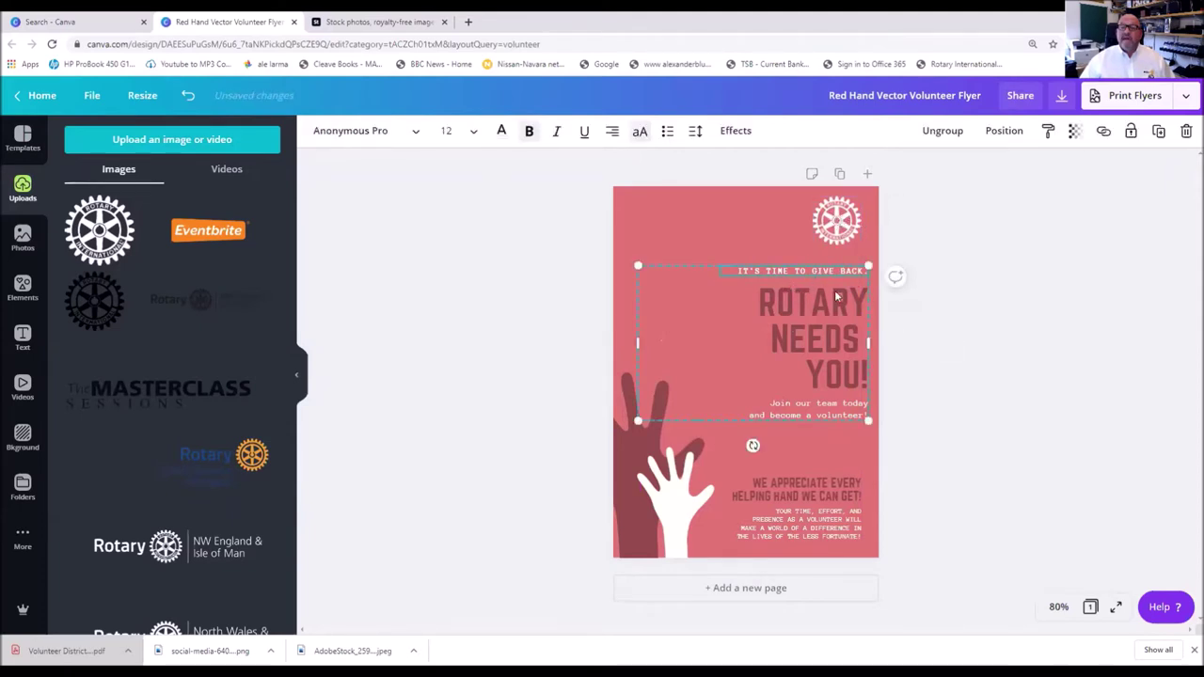
left_click(806, 410)
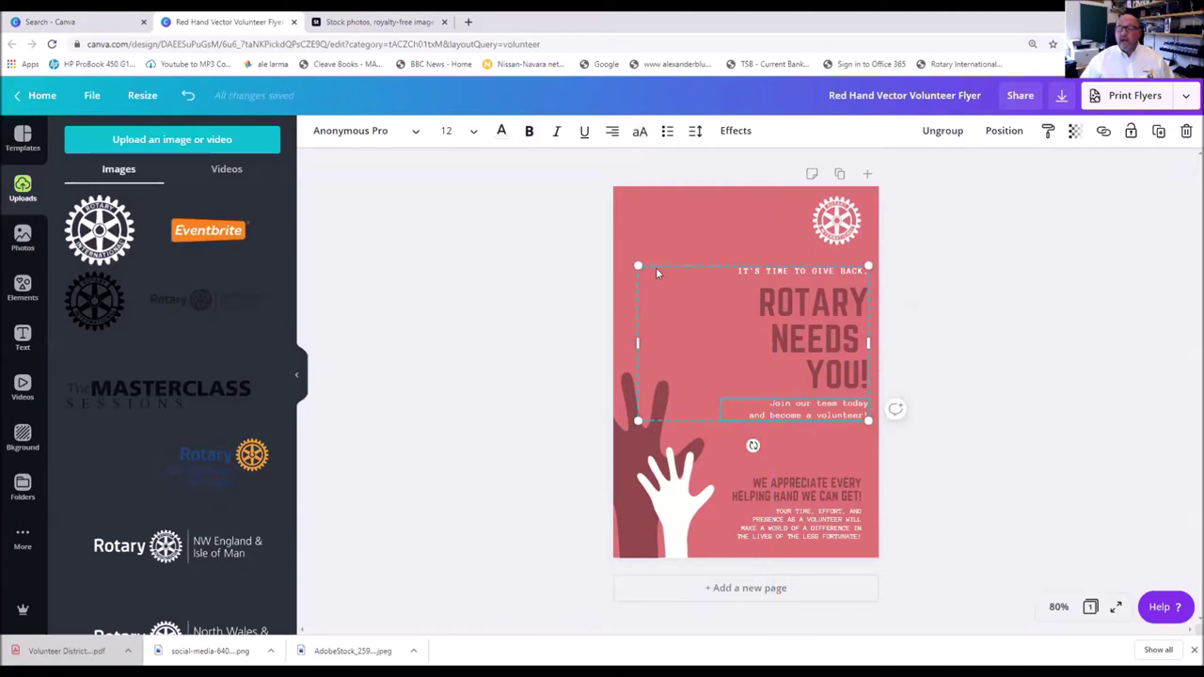
left_click(1051, 399)
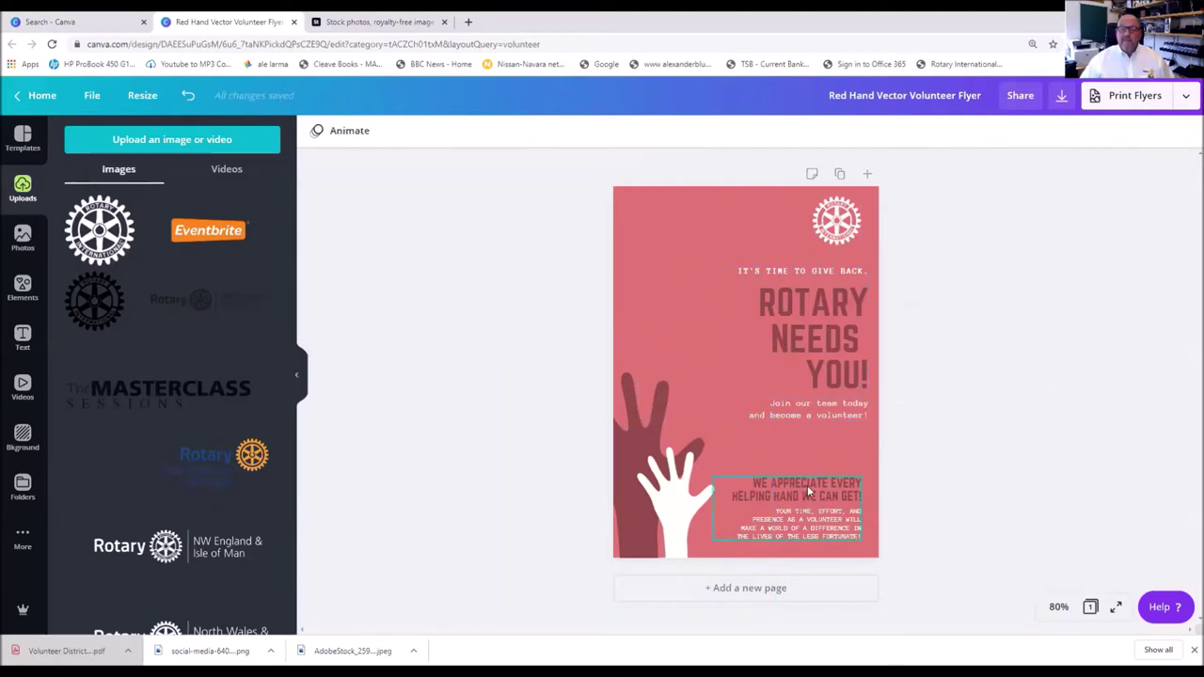
- Move the "We appreciate every helping hand" text group up, just below "Join our team today", aligned with the headline's right edge
left_click(807, 486)
left_click(836, 514)
left_click_drag(833, 538, 837, 494)
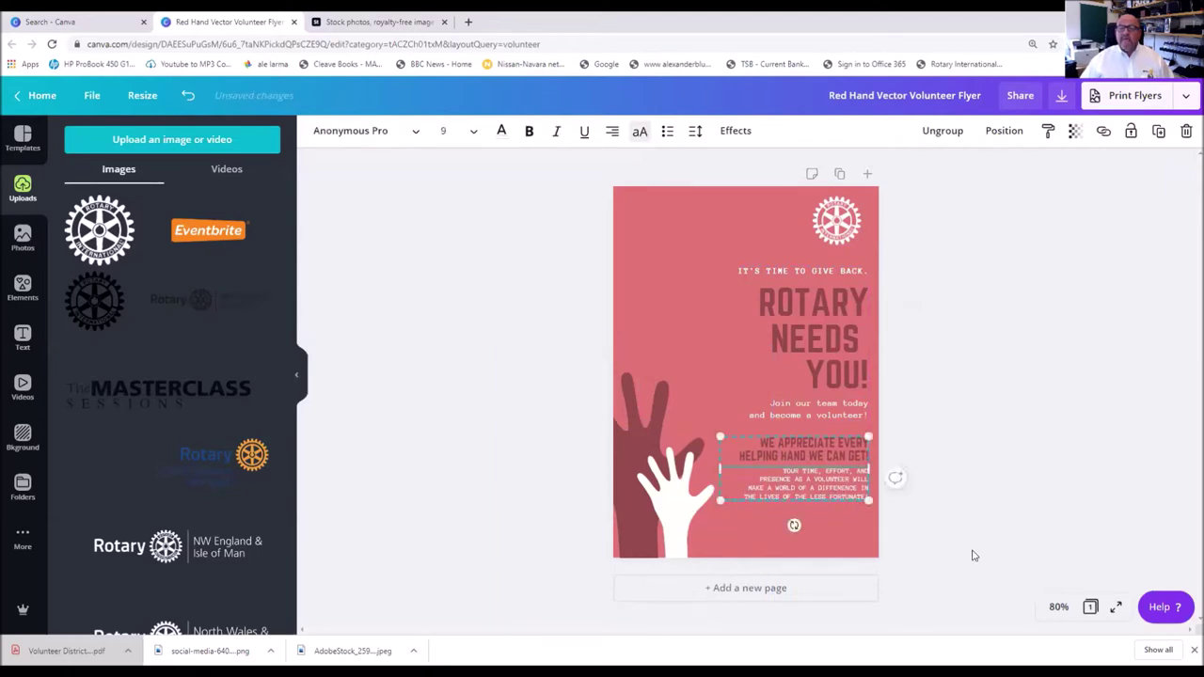
- Add the uploaded white Rotary NW England & Isle of Man logo and place it in the flyer's lower-right corner
scroll(175, 529, "down", 1)
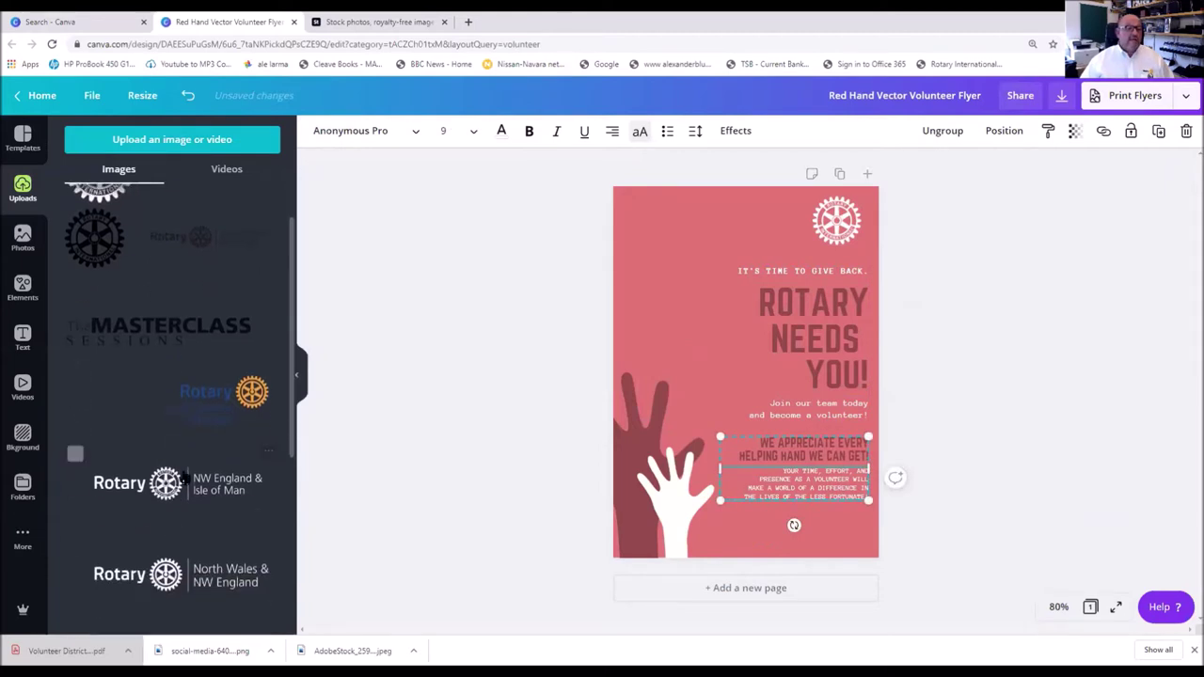
left_click(168, 485)
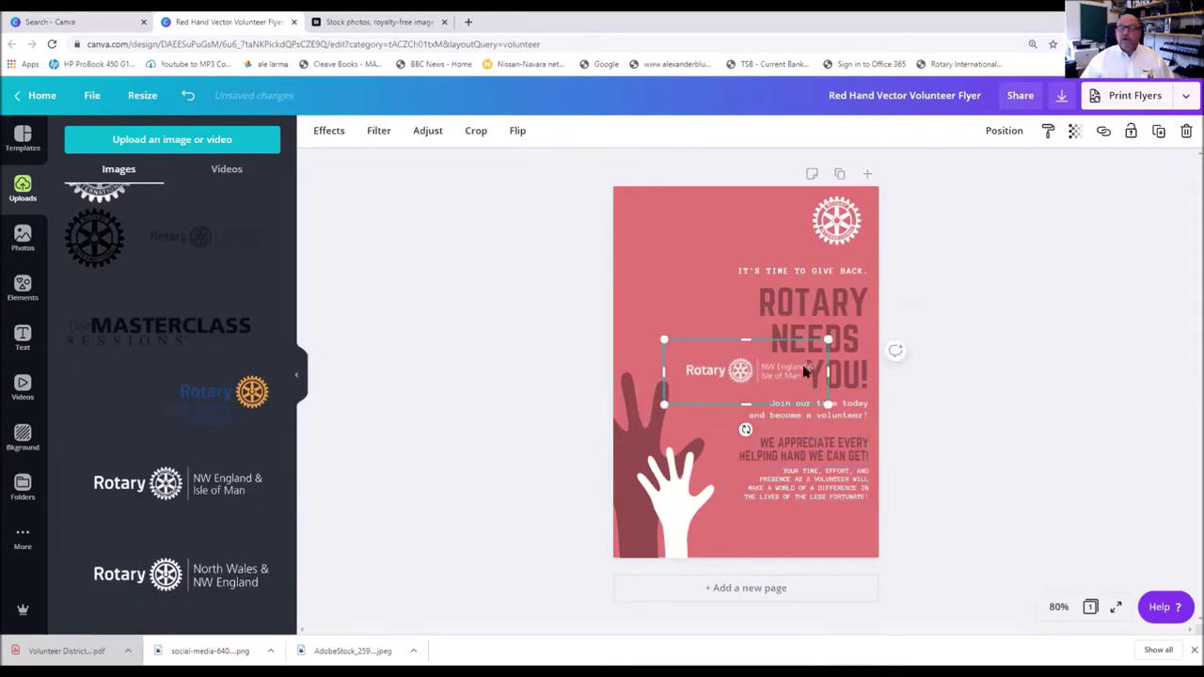
left_click_drag(759, 411, 785, 530)
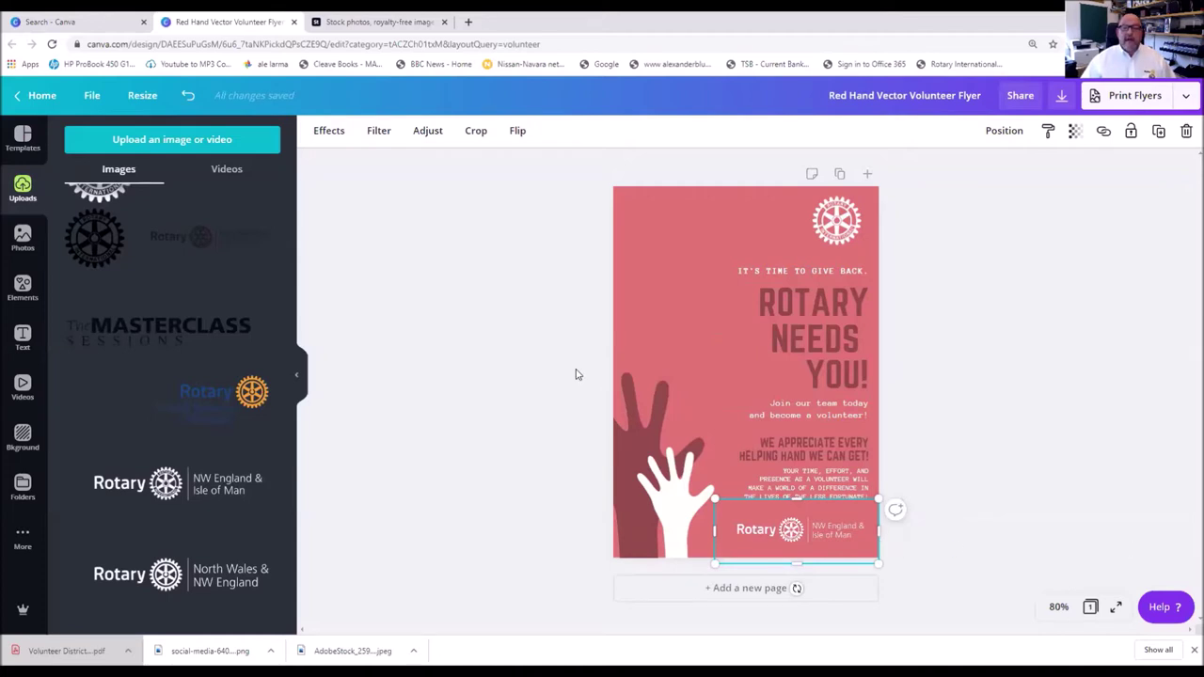
left_click(299, 376)
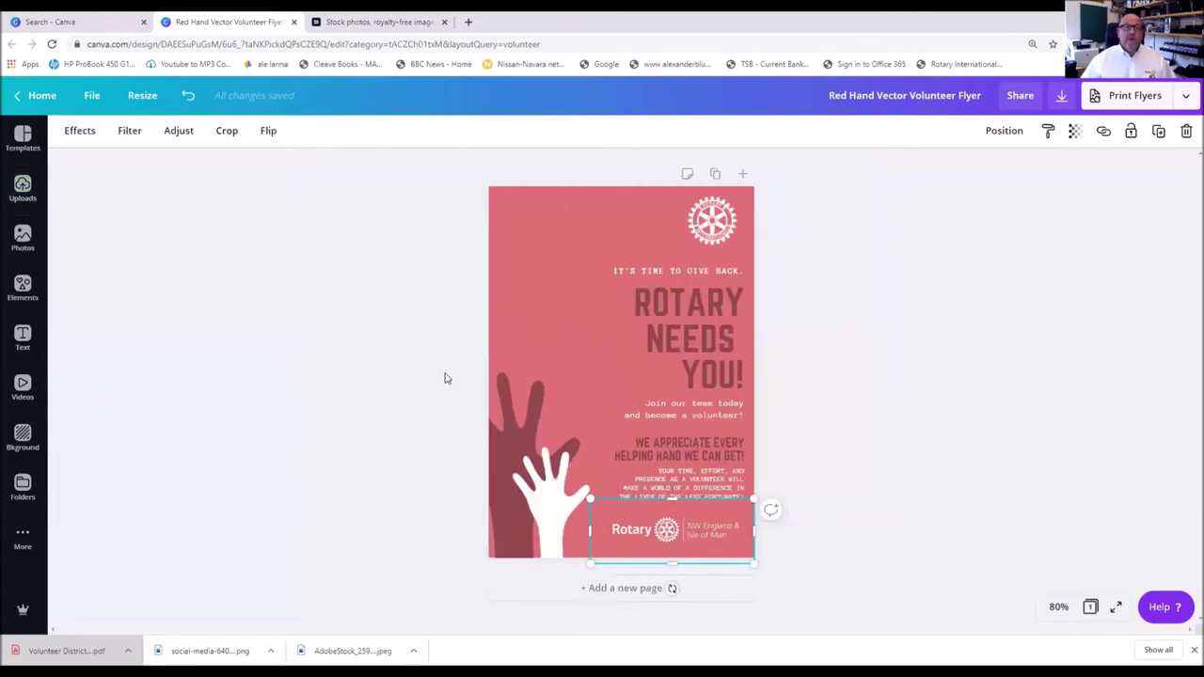
- Change the flyer's background to the medium blue from the default colors
left_click(571, 226)
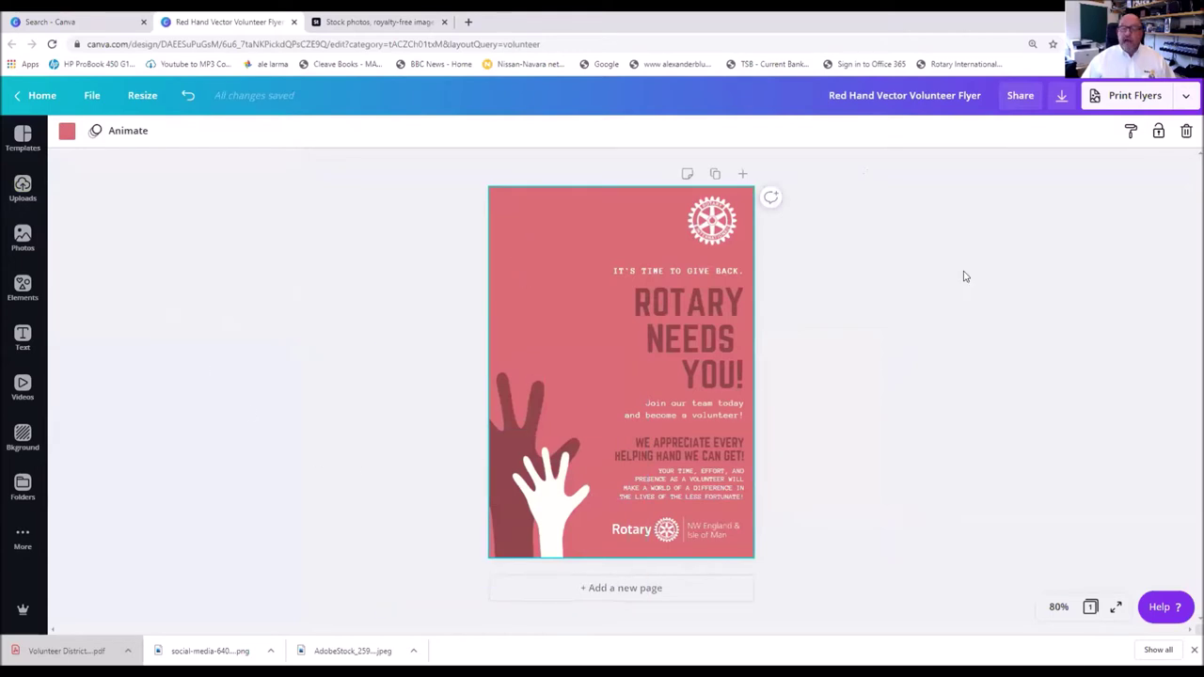
left_click(67, 137)
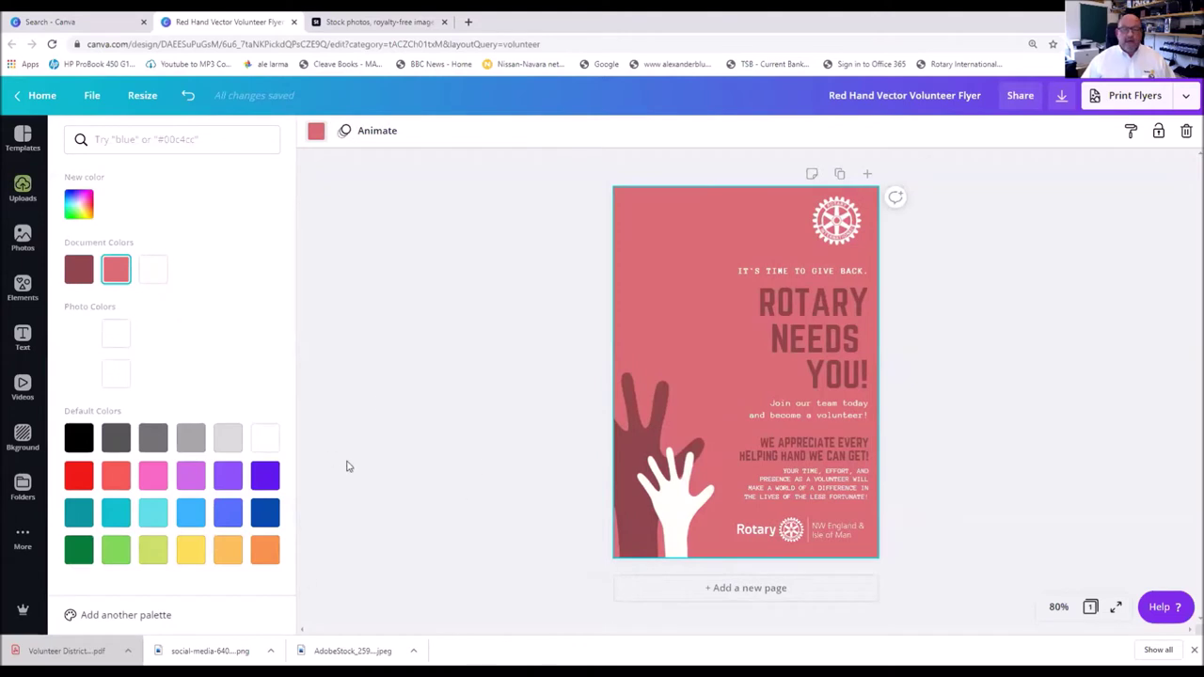
left_click(228, 518)
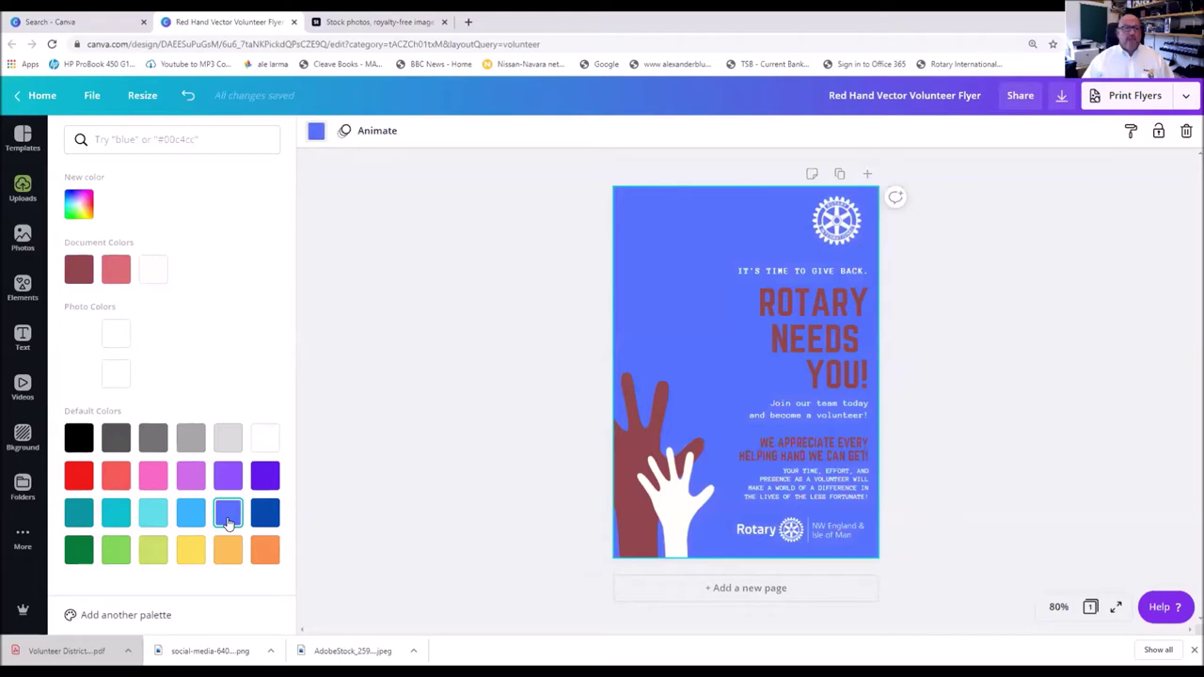
- Set the flyer's background to the custom color #0c3c7c
left_click(79, 204)
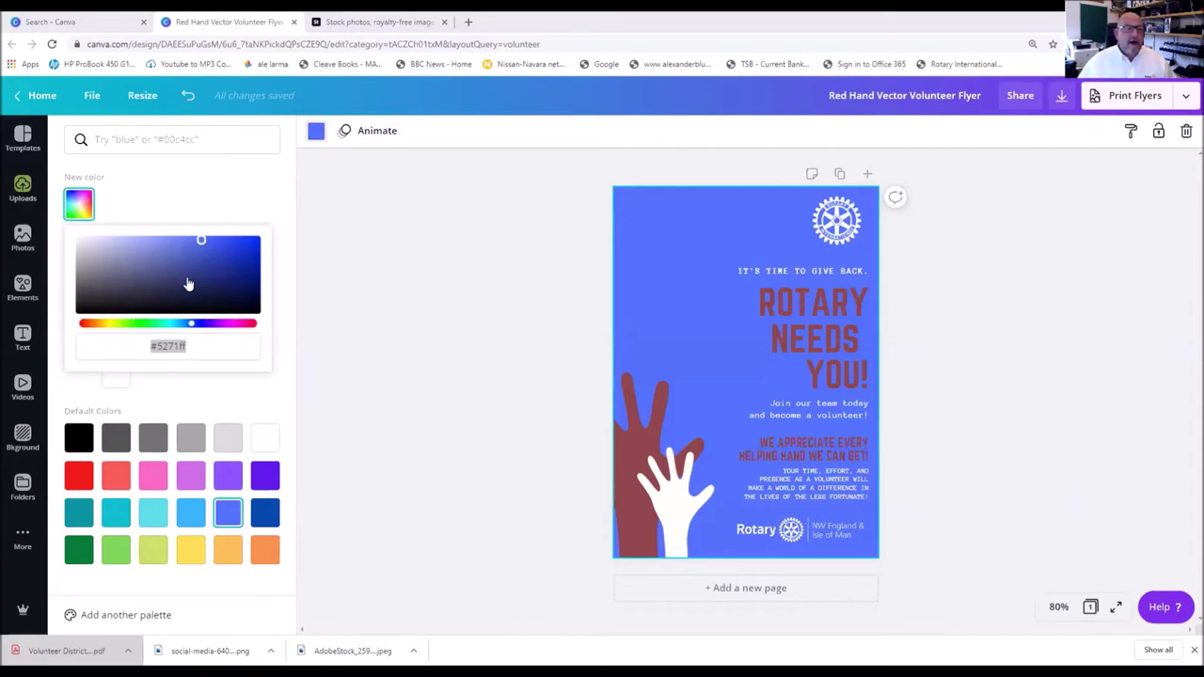
left_click(195, 344)
type("#")
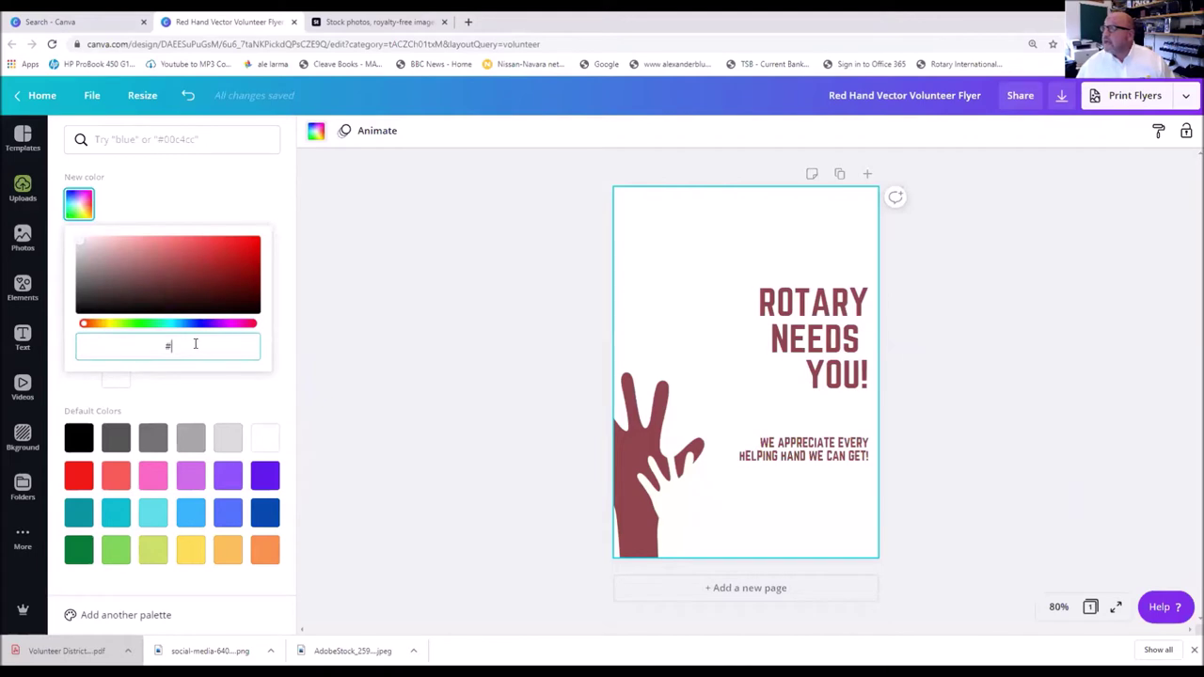
type("0")
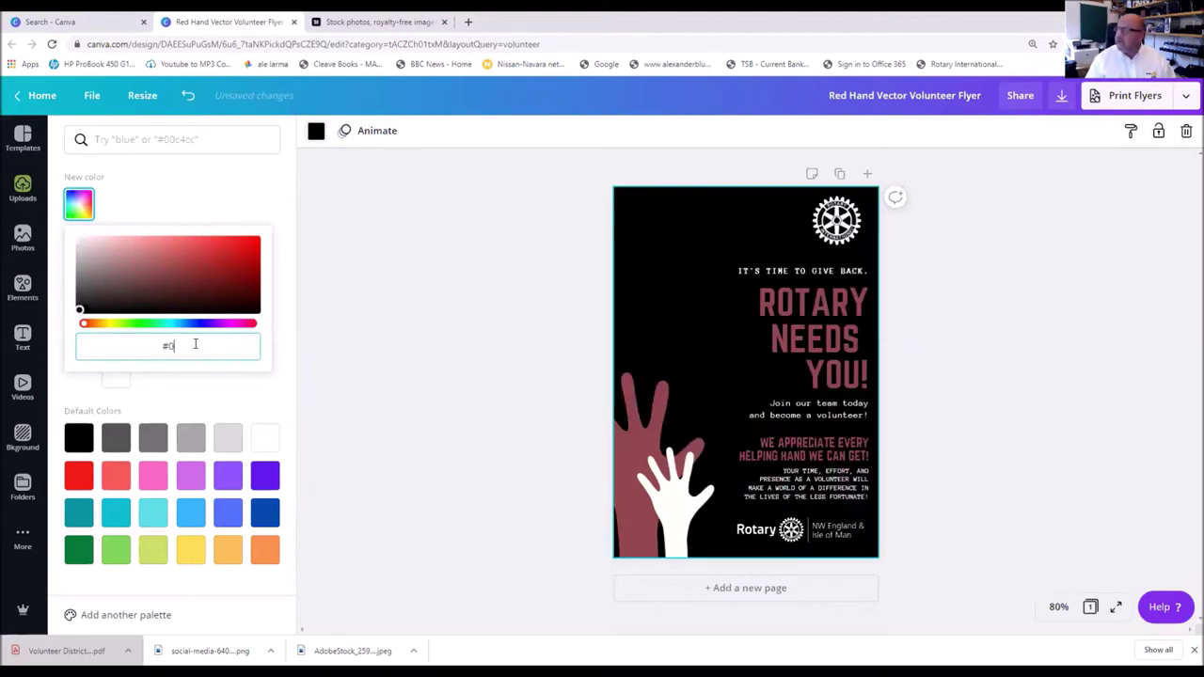
type("c")
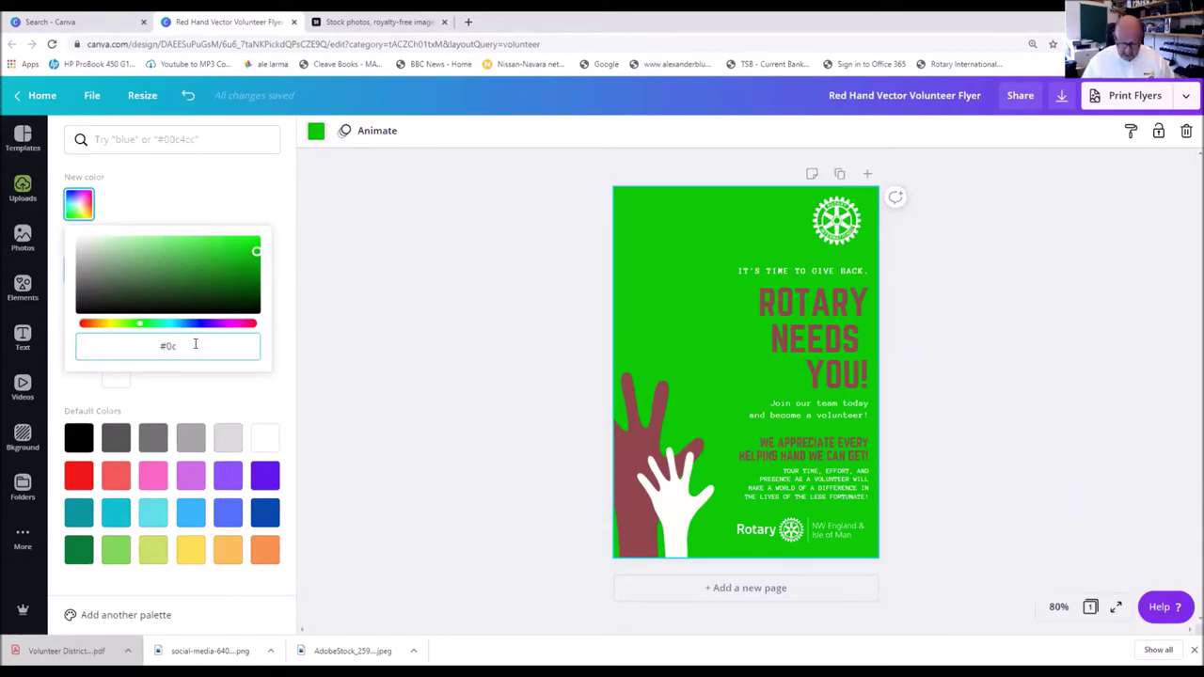
type("3d")
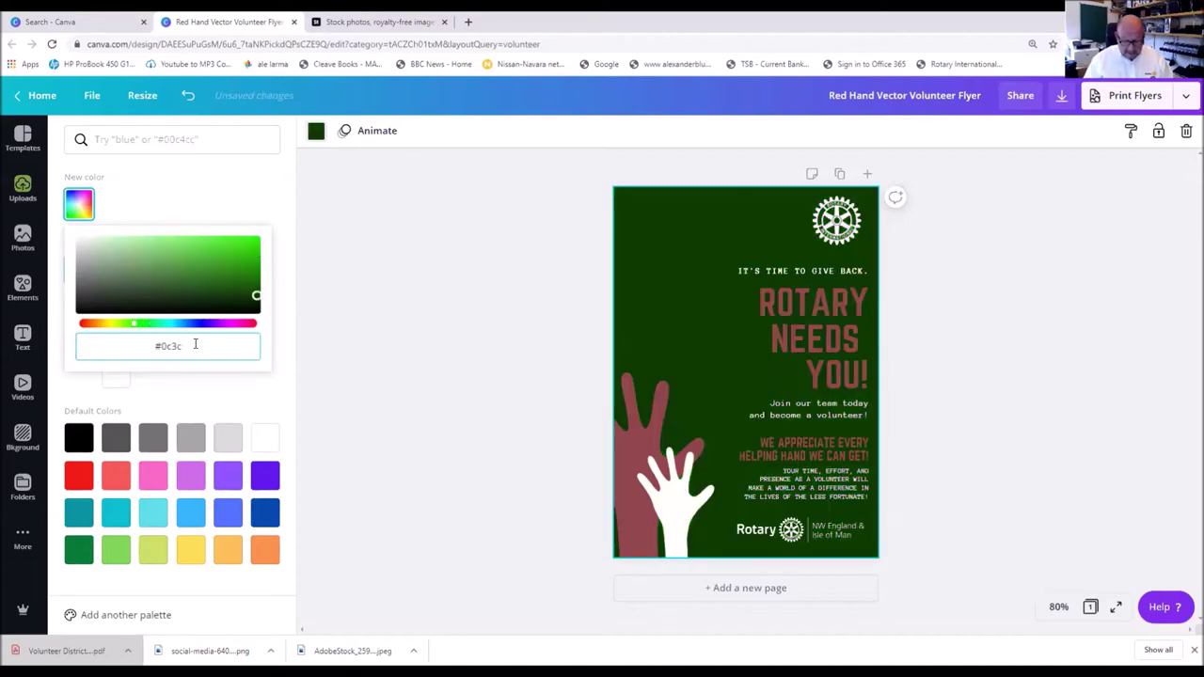
type("7c")
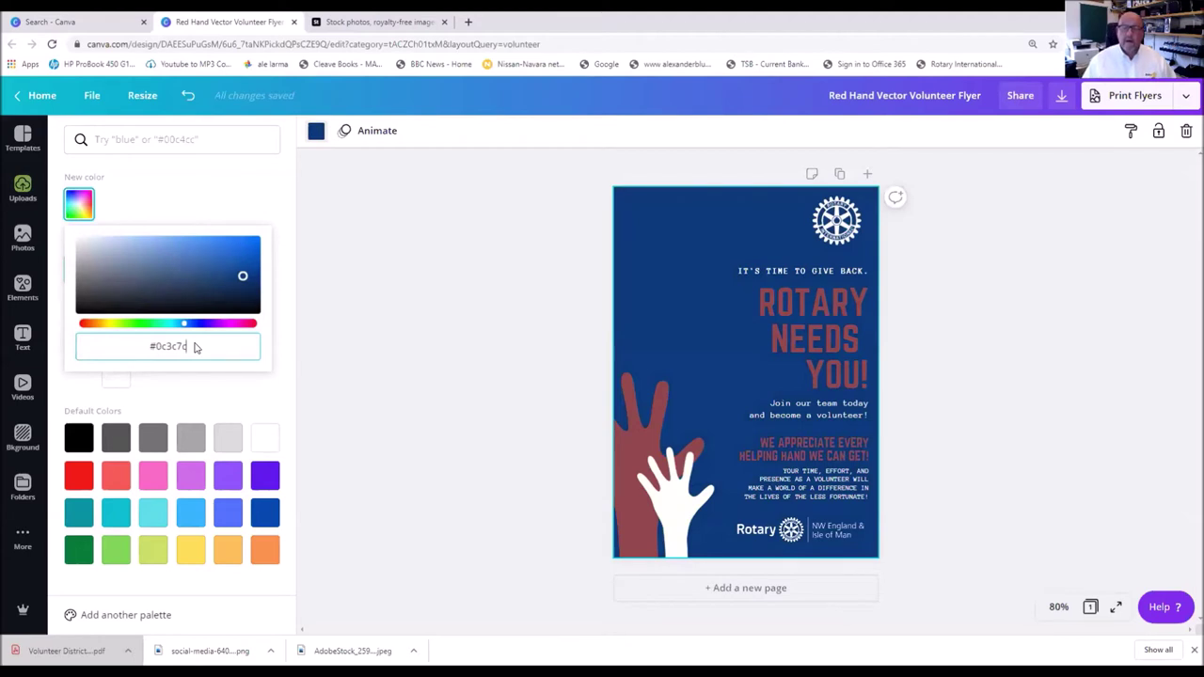
key("Escape")
key("Escape")
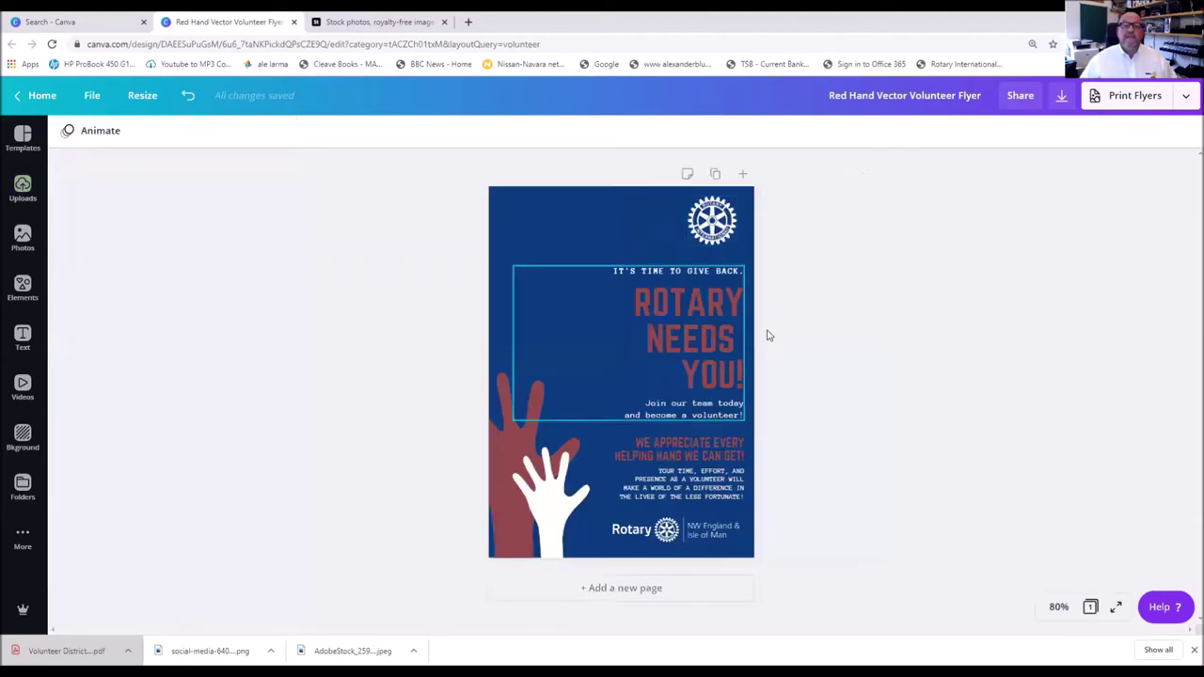
left_click(557, 525)
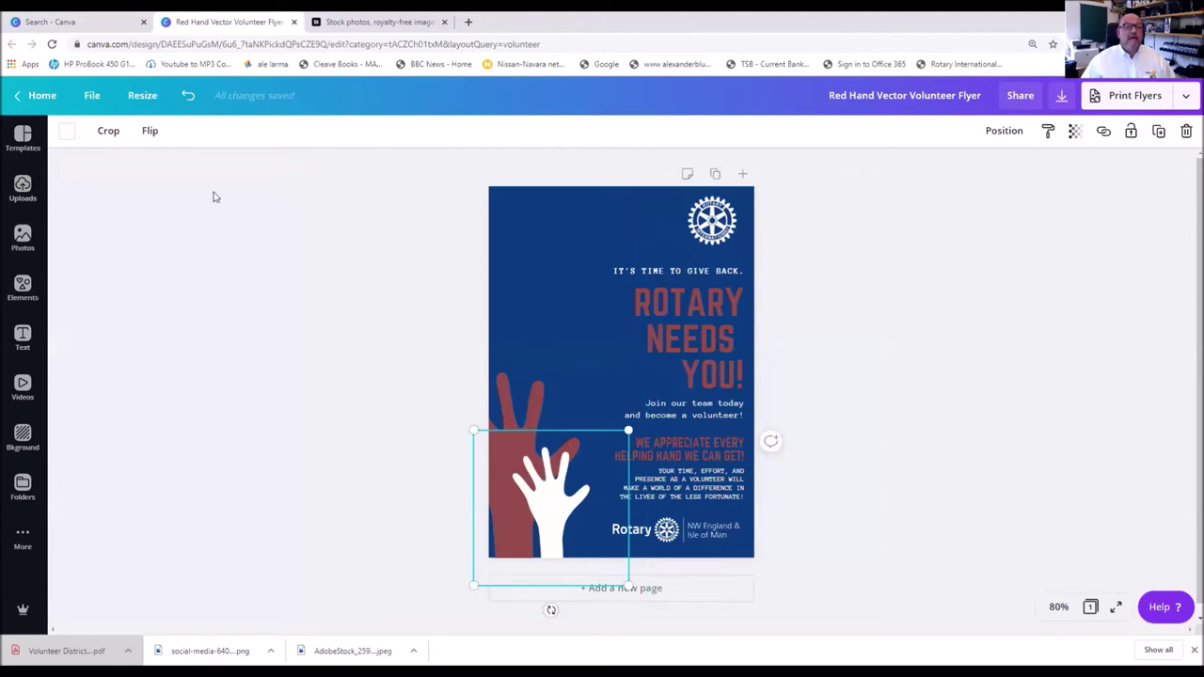
left_click(581, 230)
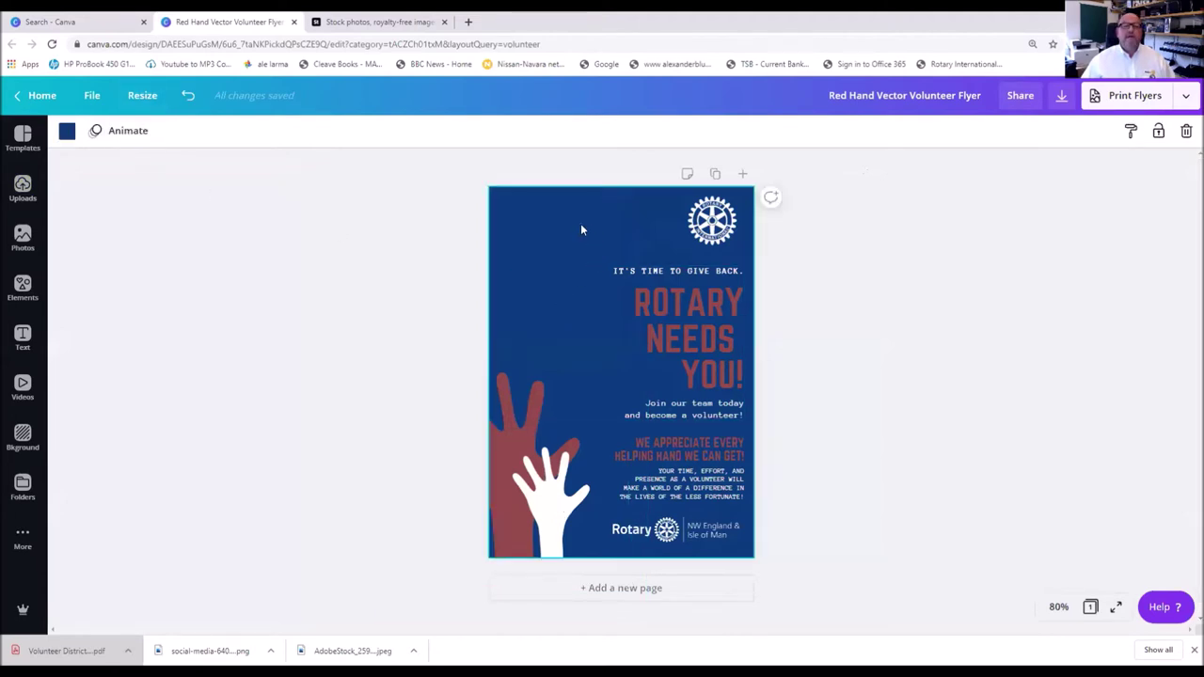
left_click(550, 500)
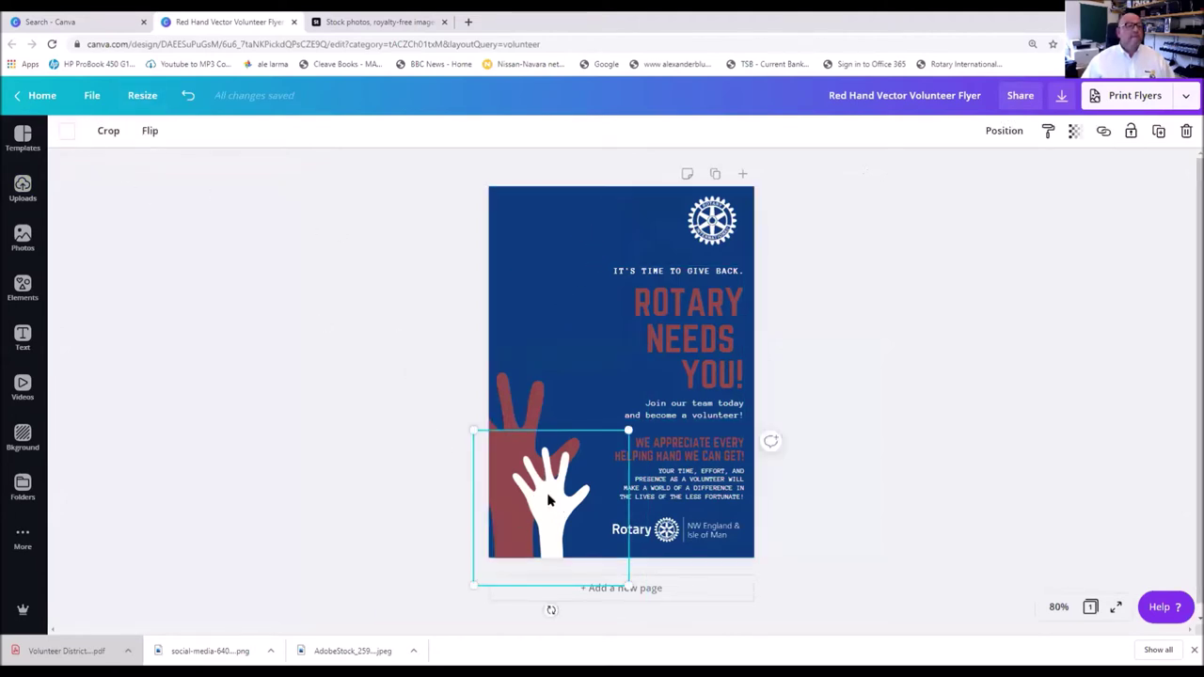
- Change the whole "Rotary needs you!" headline text to white from the default colors
left_click(732, 369)
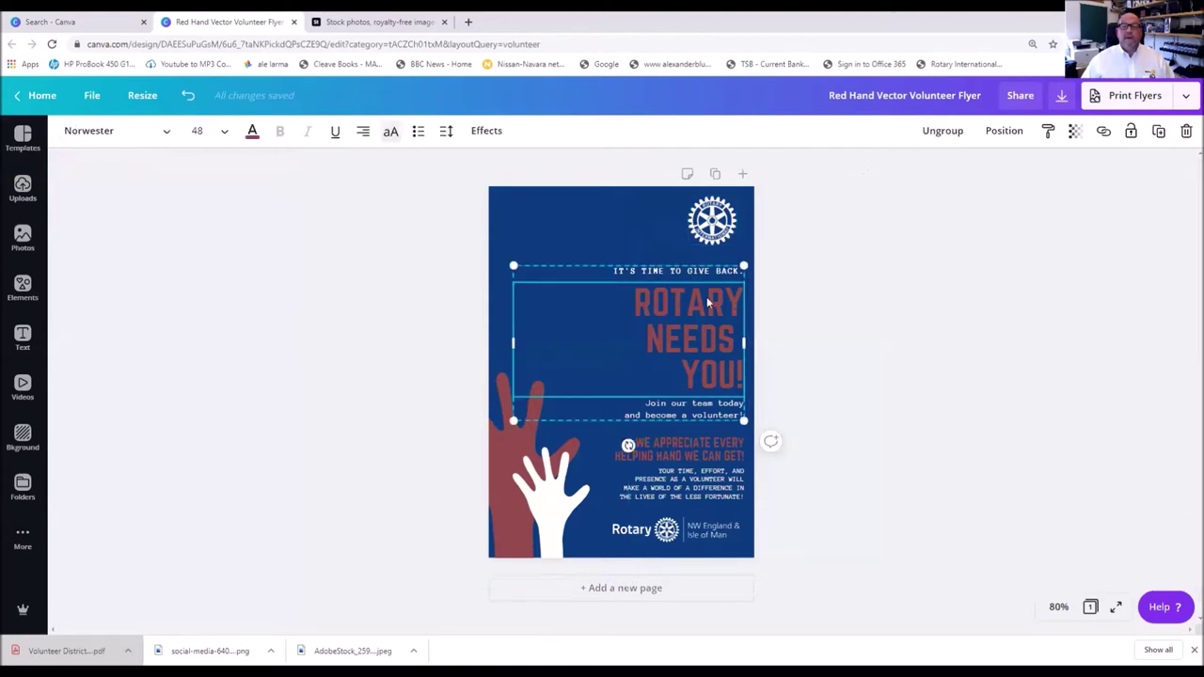
double_click(636, 303)
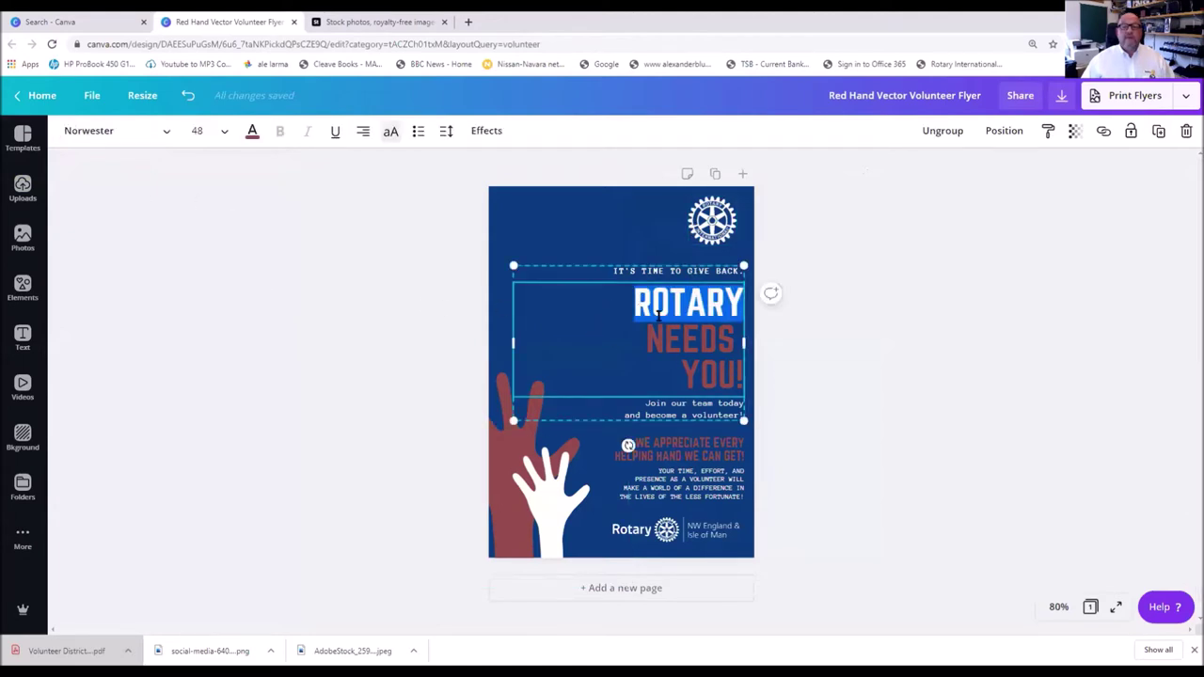
triple_click(664, 322)
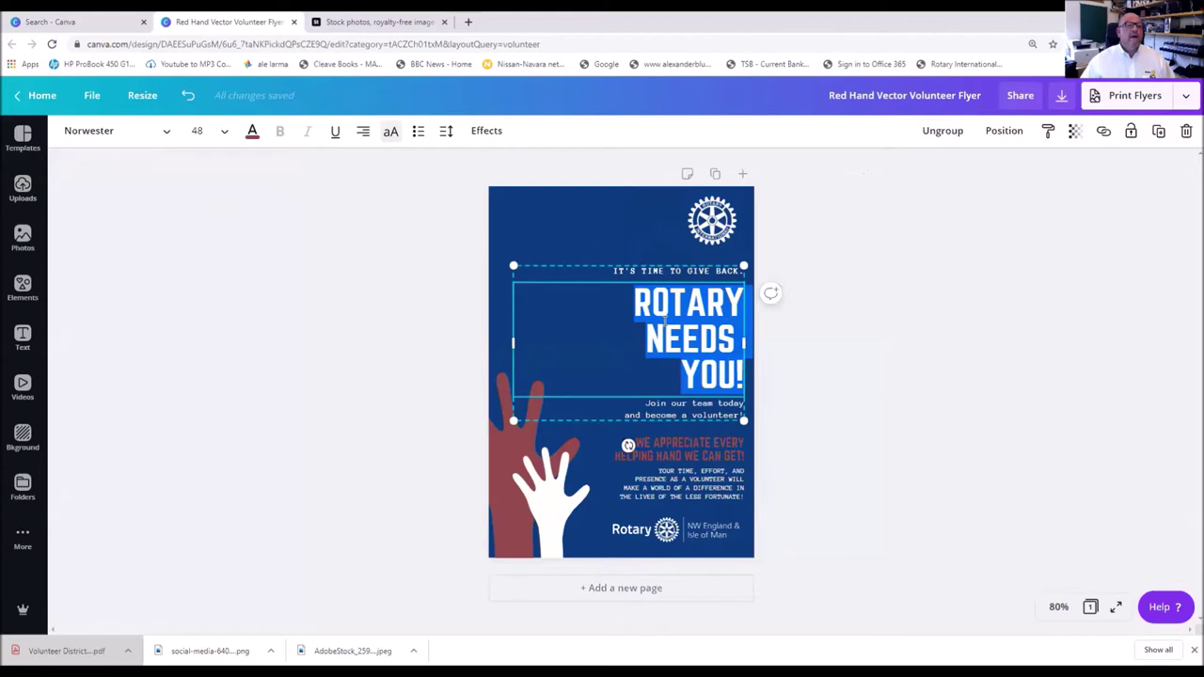
left_click(253, 132)
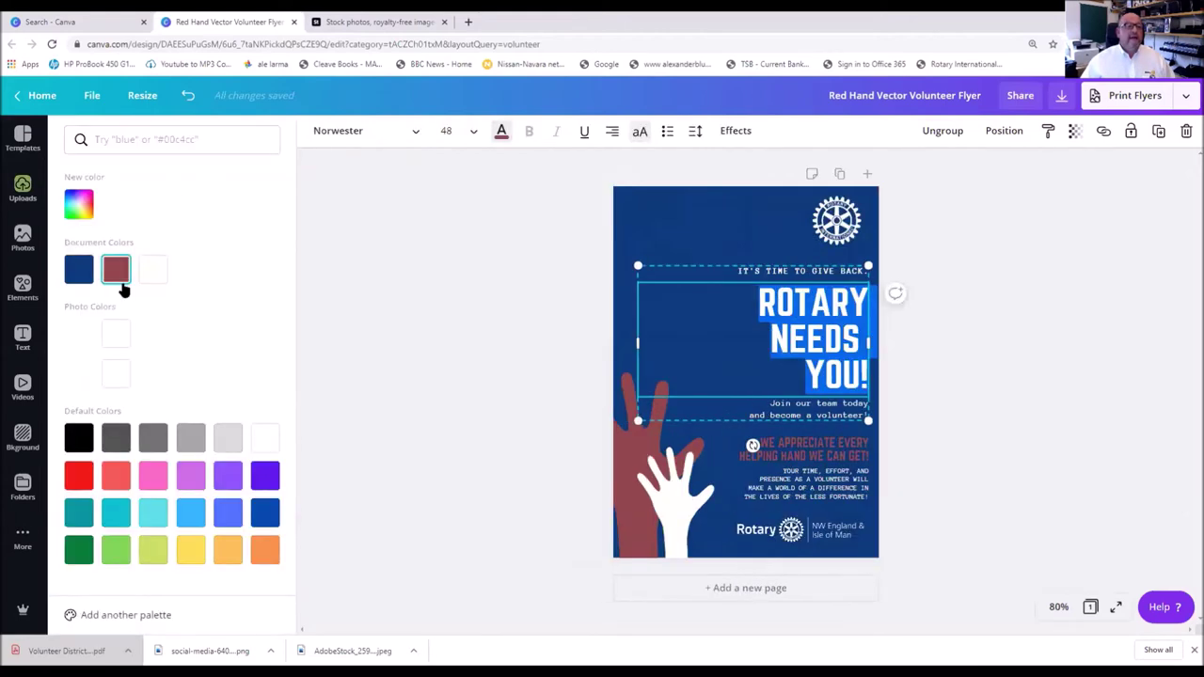
left_click(267, 439)
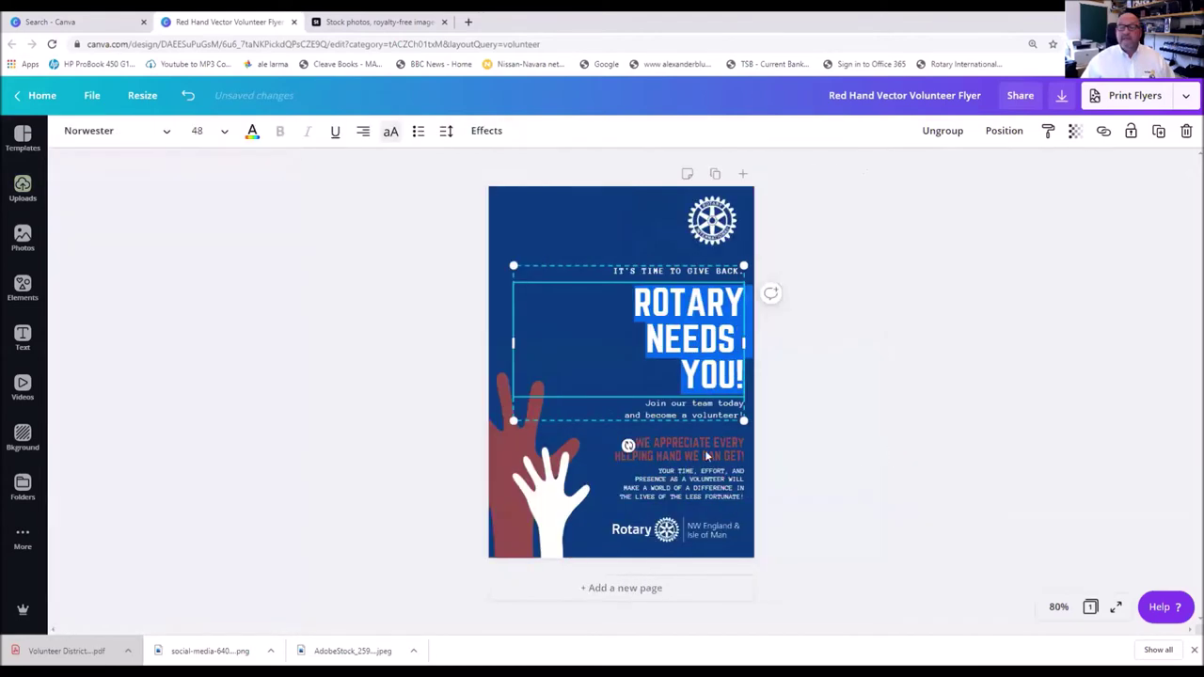
left_click(704, 456)
left_click(638, 443)
double_click(637, 442)
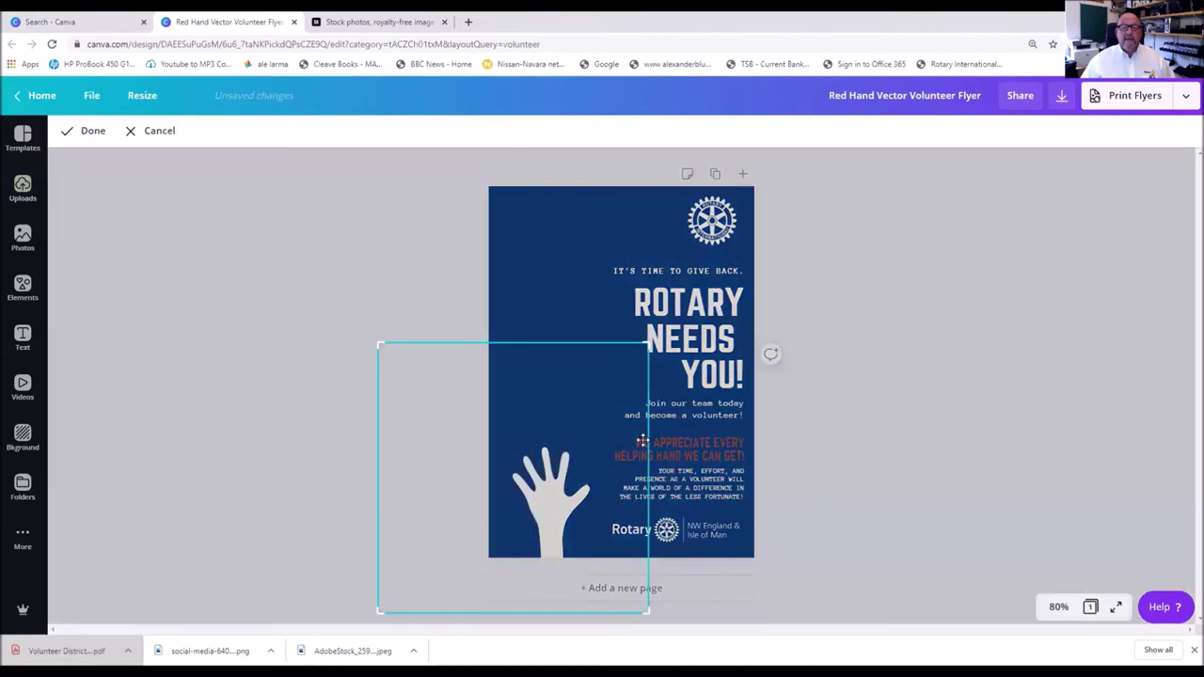
left_click(878, 438)
- Recolor the large red hand graphic behind the white hand with the light orange from the default colors
left_click(537, 431)
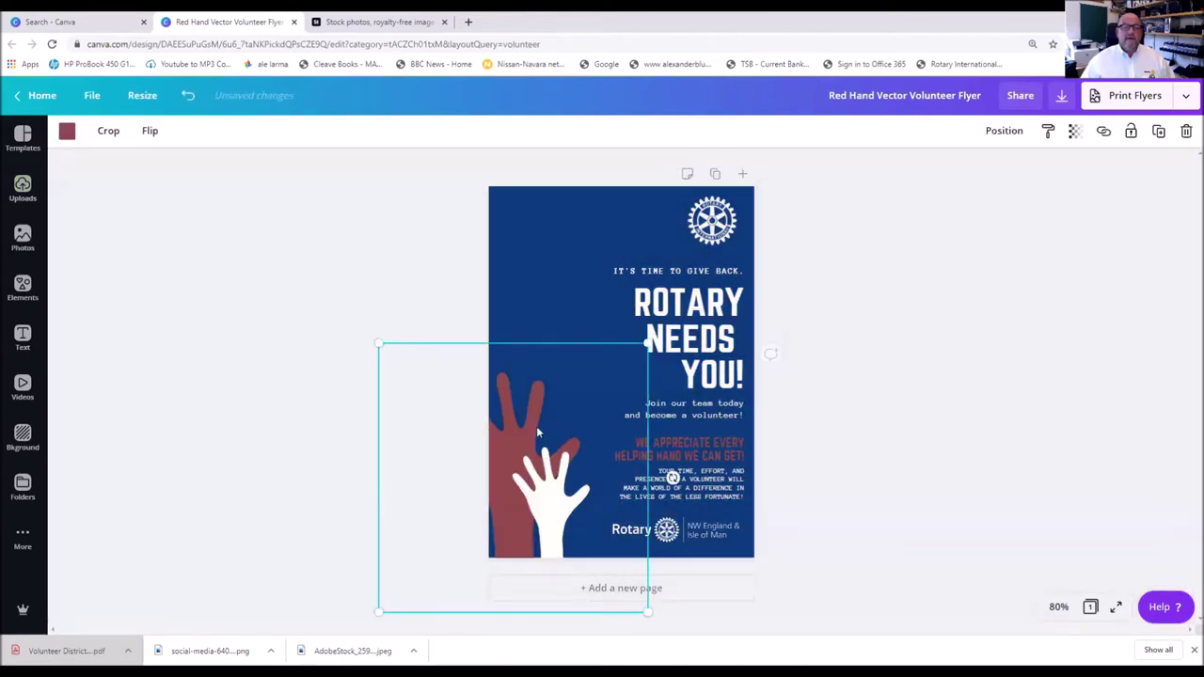
left_click(67, 132)
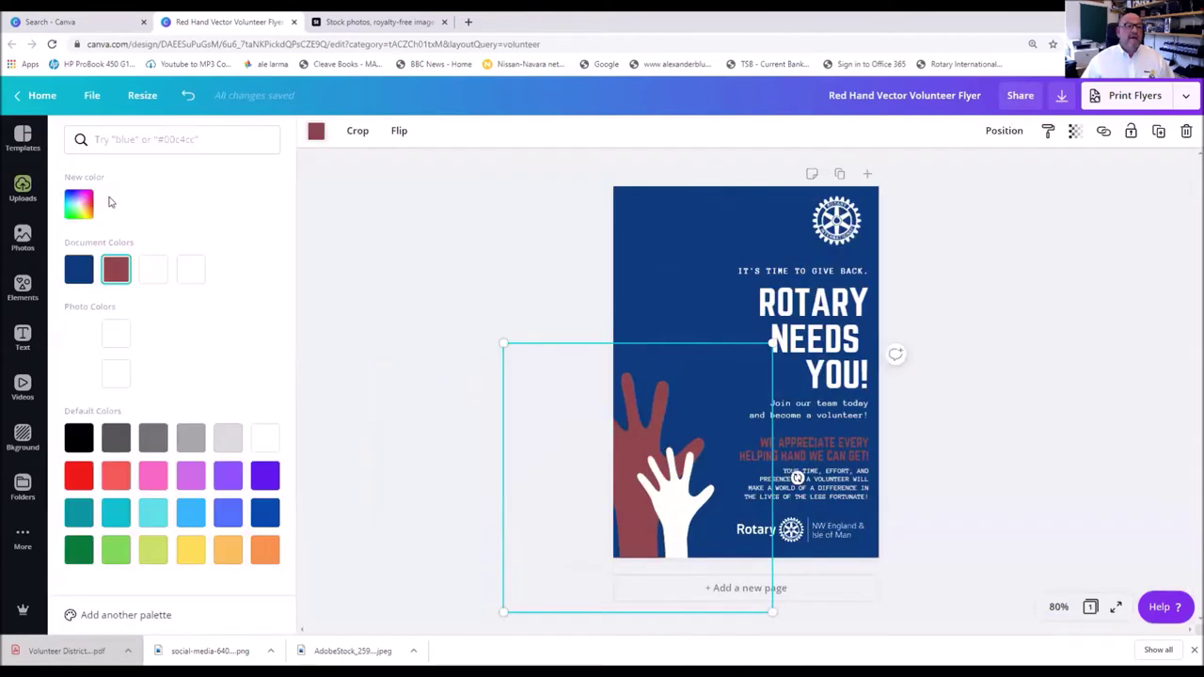
left_click(228, 550)
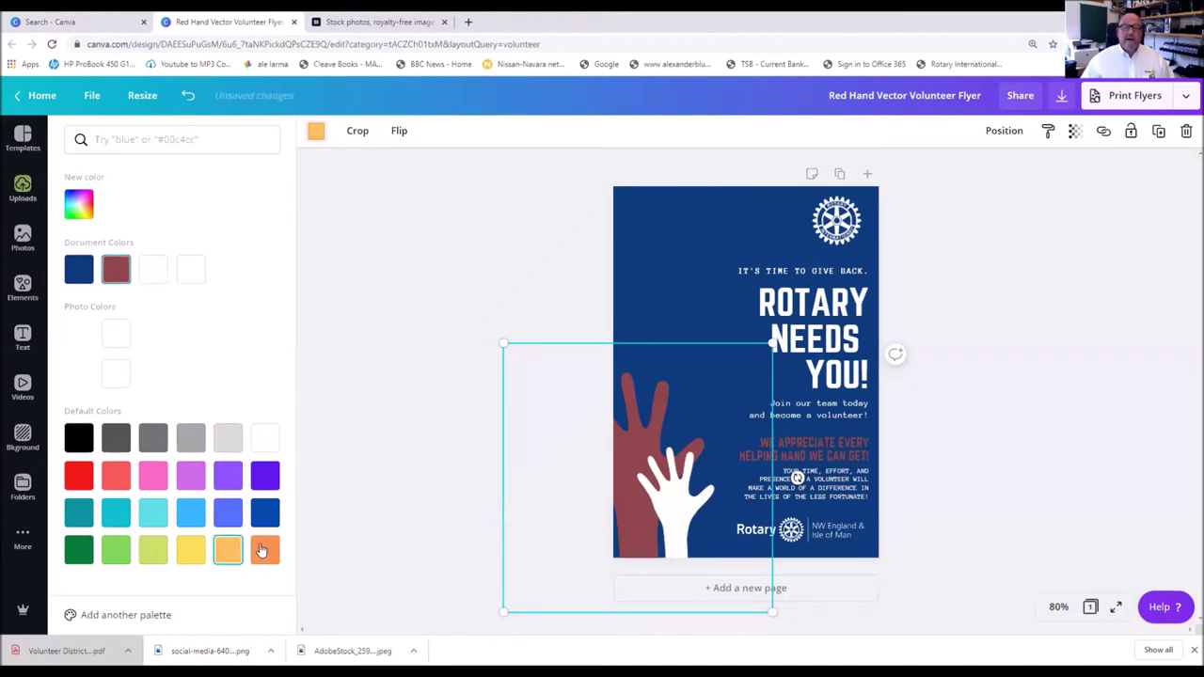